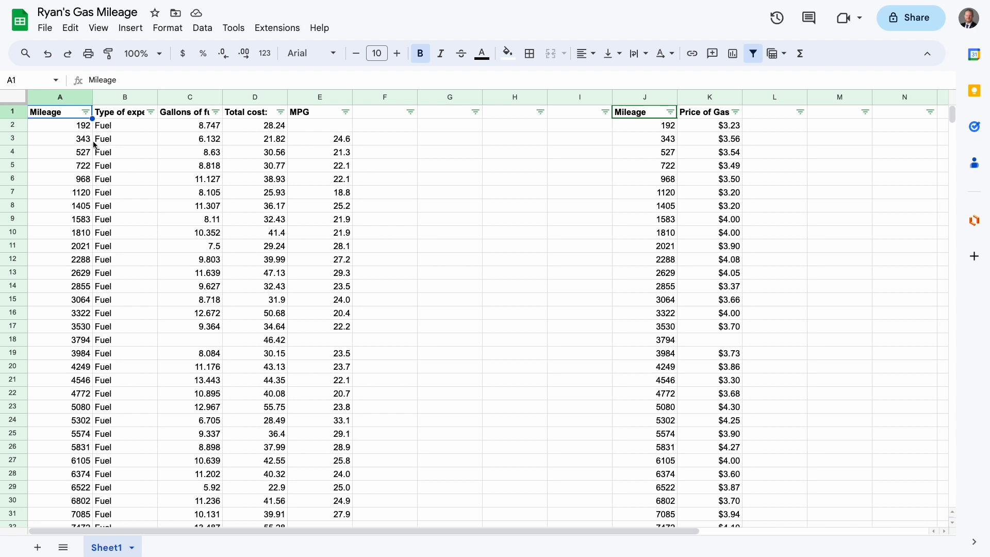
# Examine the mileage, gallons of fuel, total cost and MPG columns, including the MPG formulas and the rows down to 36.
pyautogui.click(61, 131)
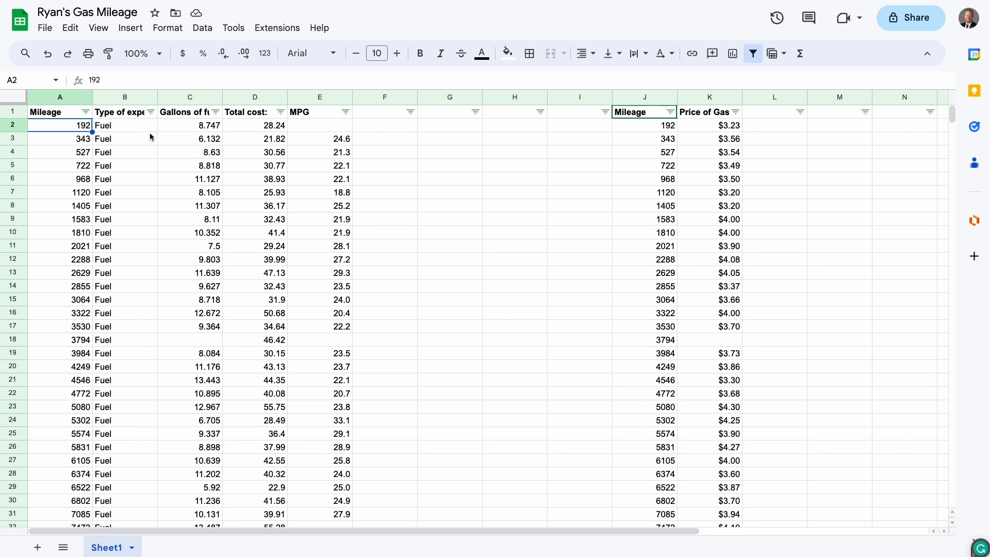
pyautogui.click(176, 126)
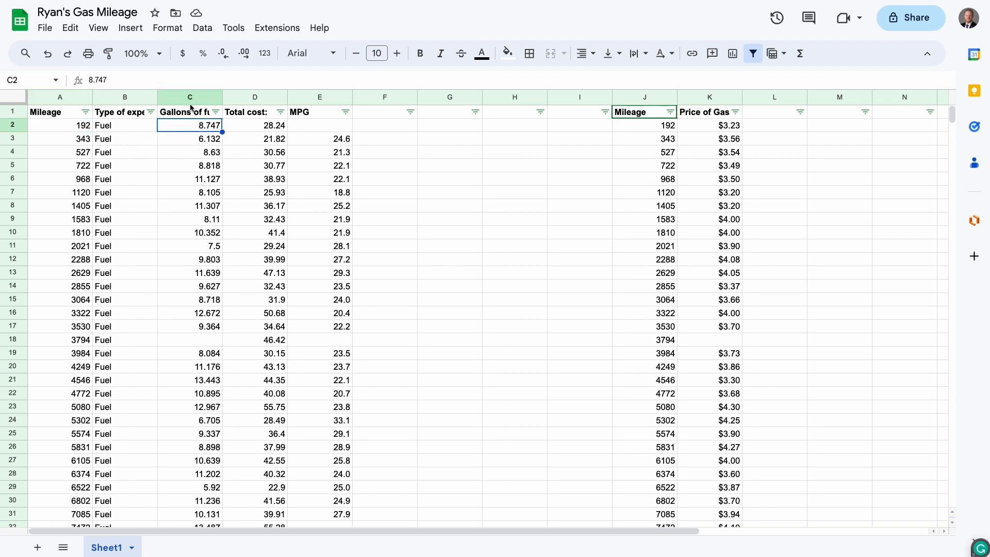
pyautogui.click(187, 97)
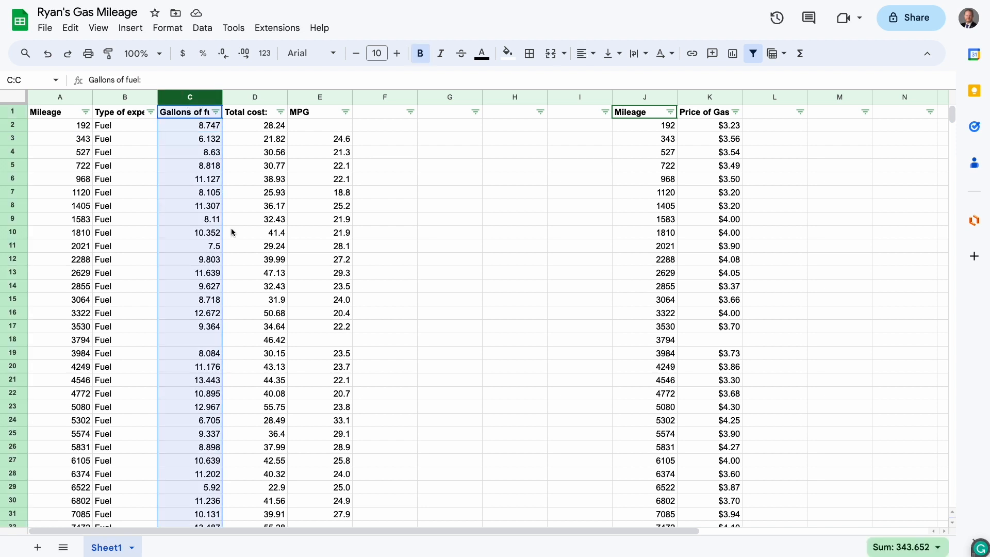
pyautogui.click(209, 342)
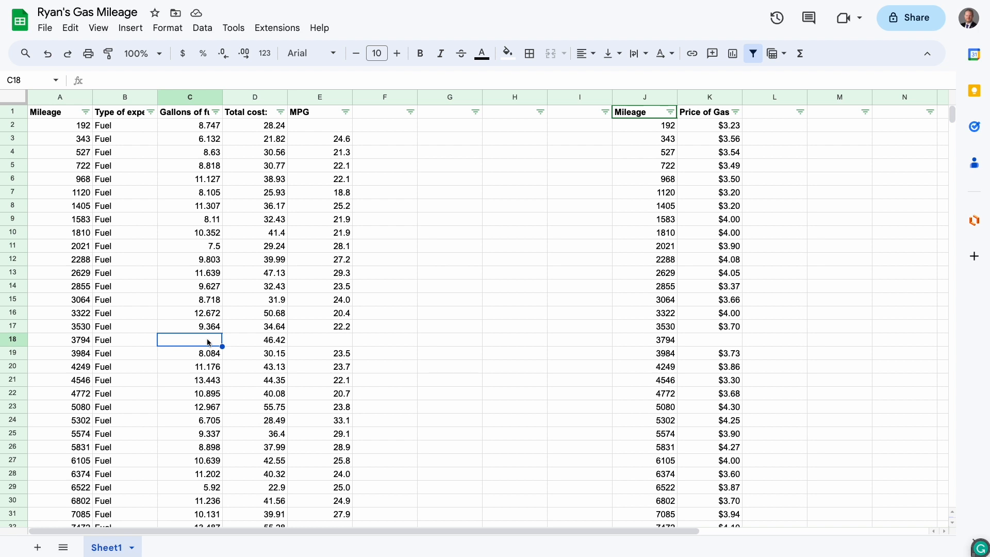
pyautogui.click(246, 96)
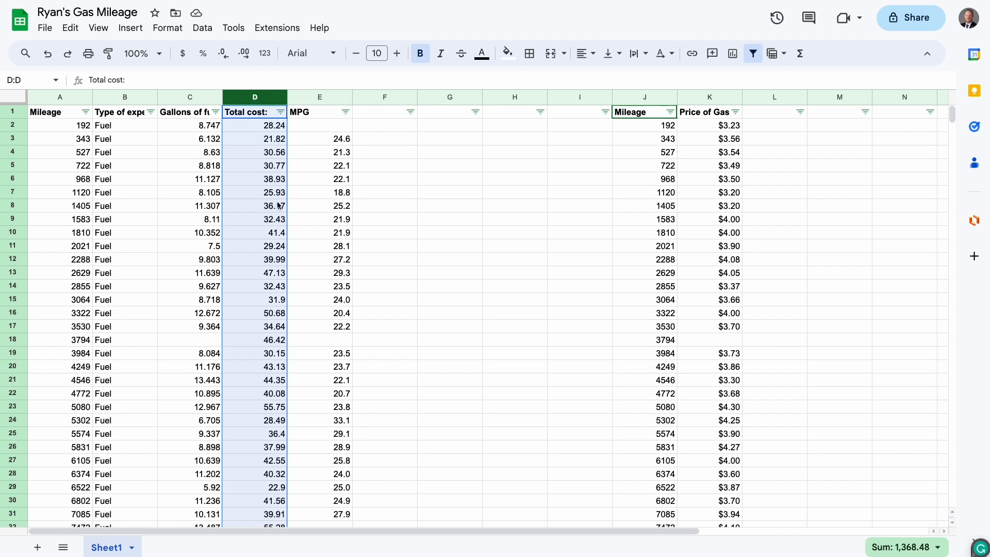
pyautogui.click(316, 139)
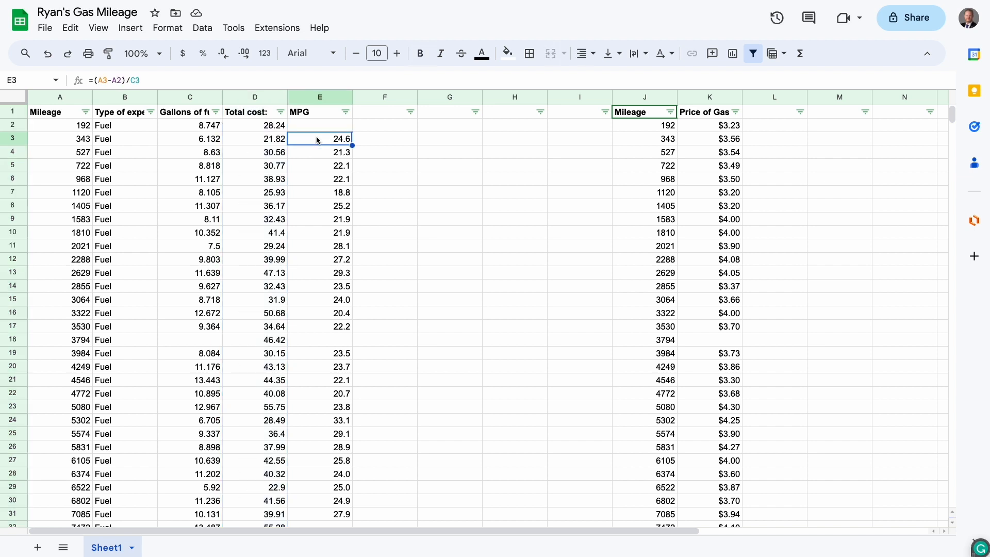
pyautogui.click(323, 219)
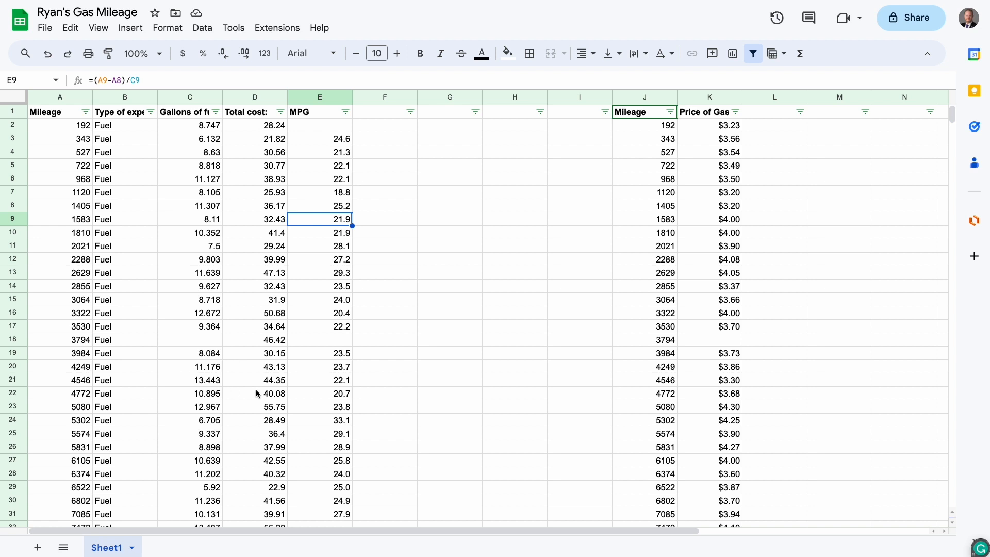
pyautogui.scroll(-3, 325, 373)
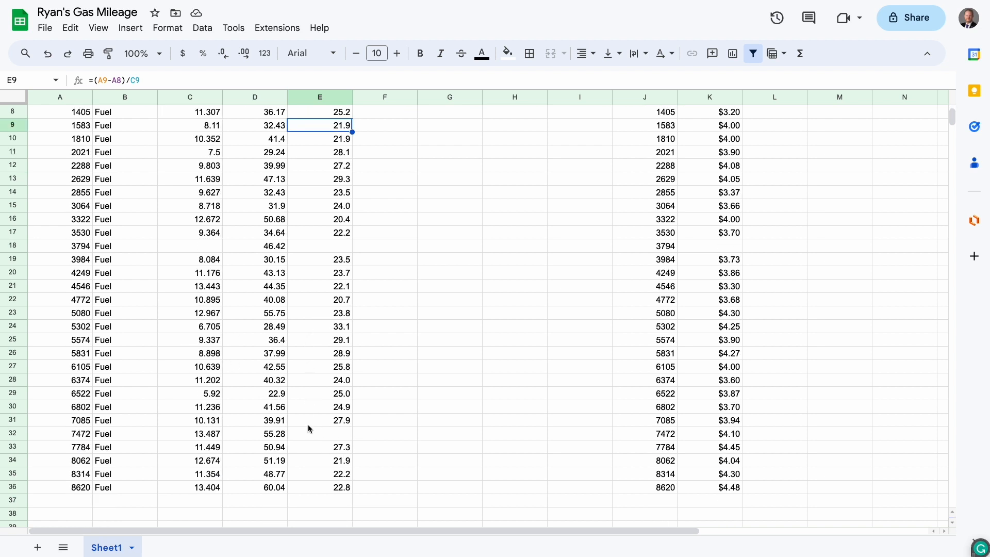
pyautogui.scroll(3, 386, 471)
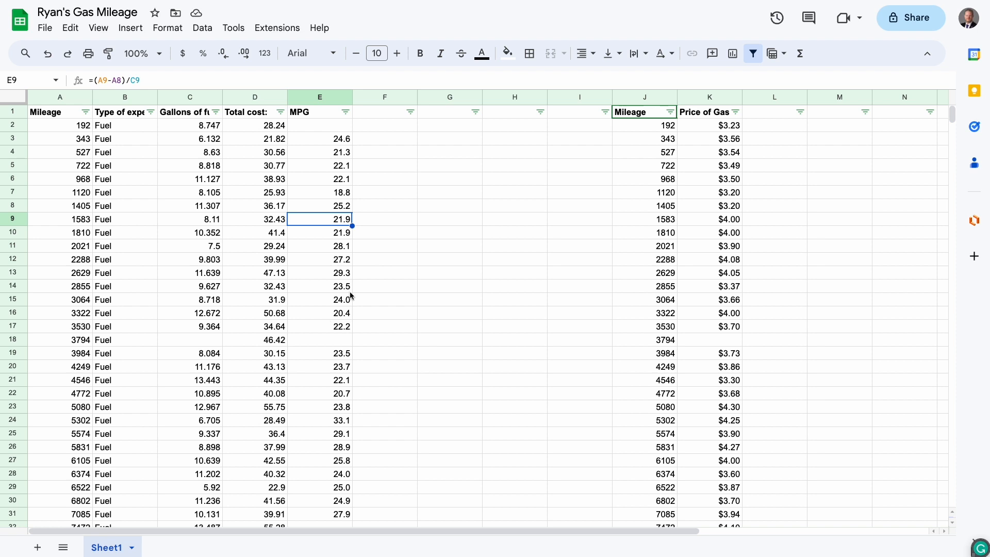
pyautogui.click(439, 99)
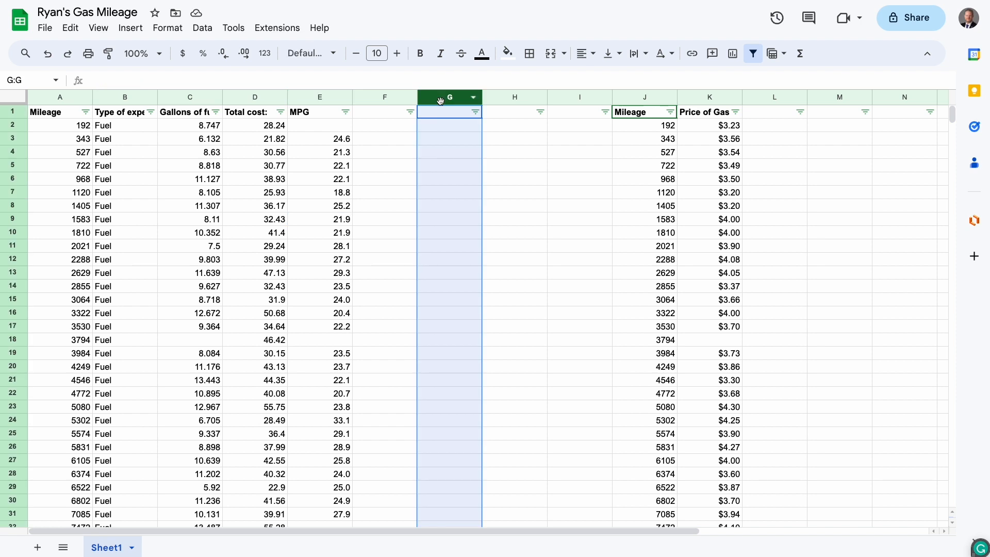
pyautogui.click(308, 98)
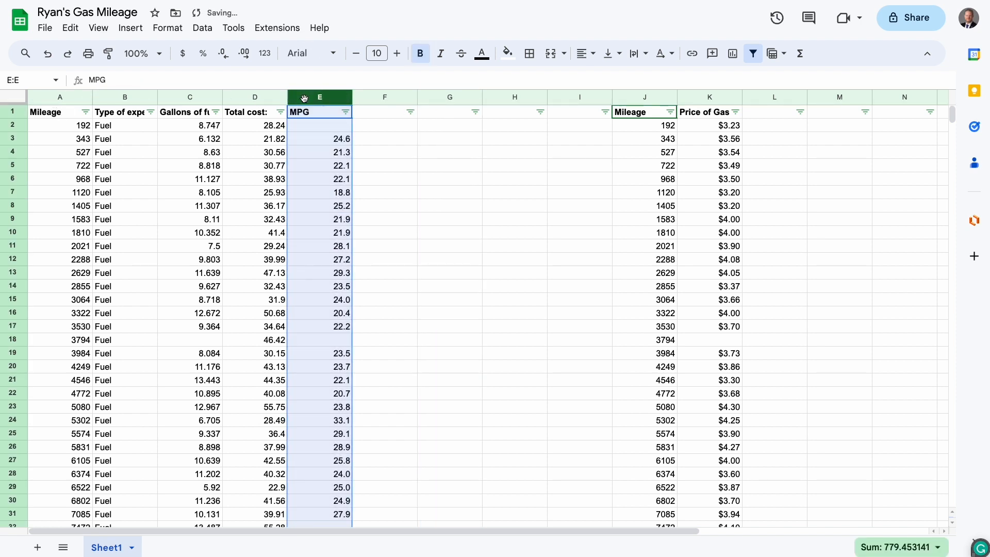
pyautogui.click(60, 97)
pyautogui.click(434, 98)
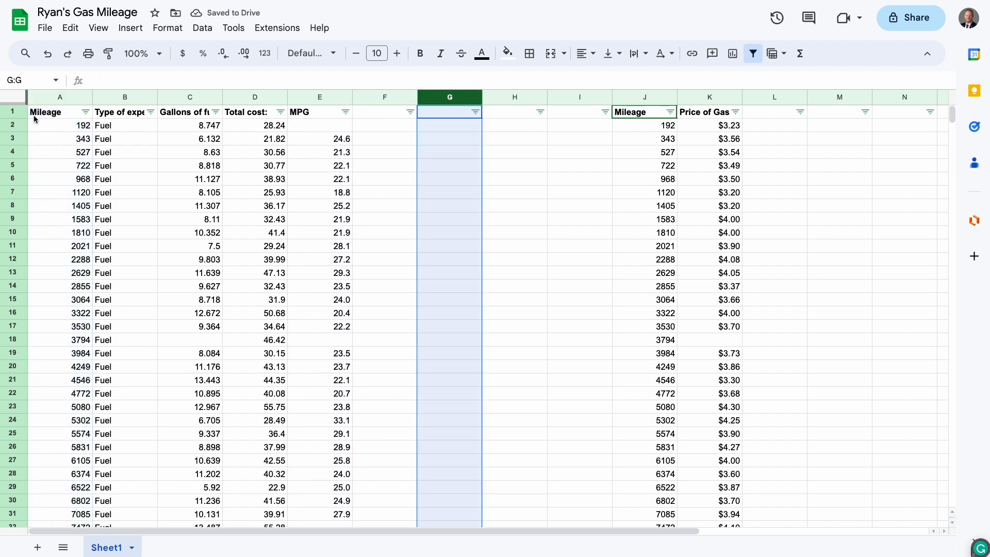
pyautogui.click(432, 113)
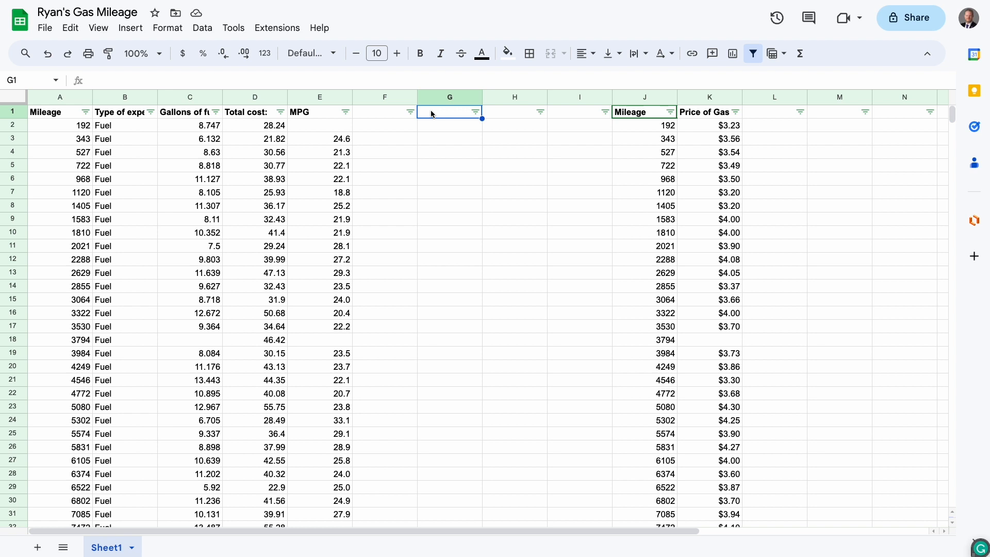
pyautogui.write('=')
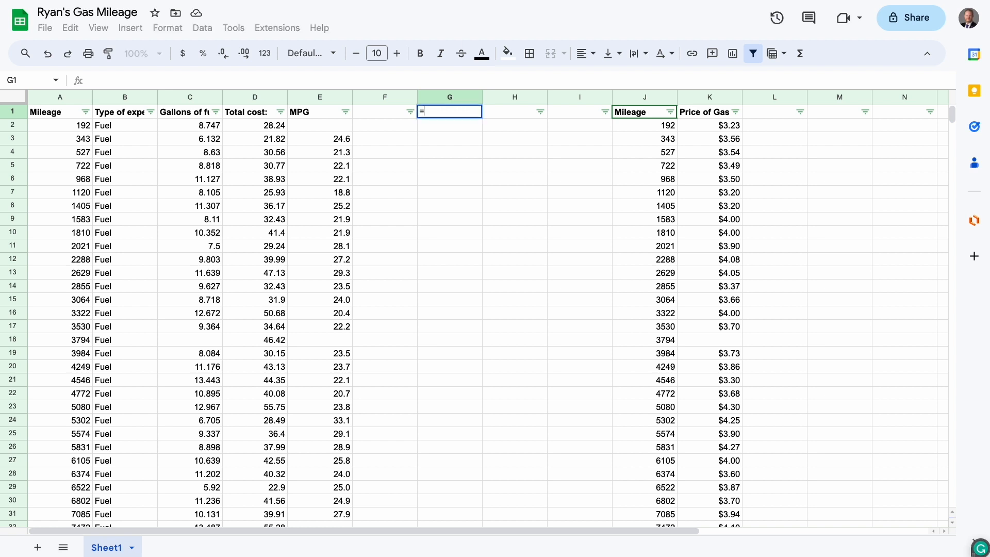
pyautogui.click(58, 126)
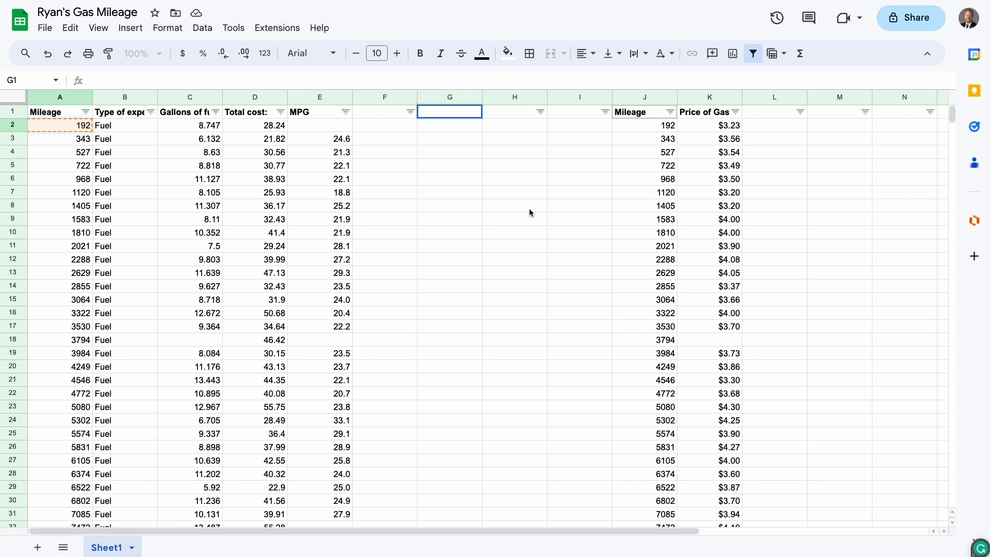
pyautogui.press('Escape')
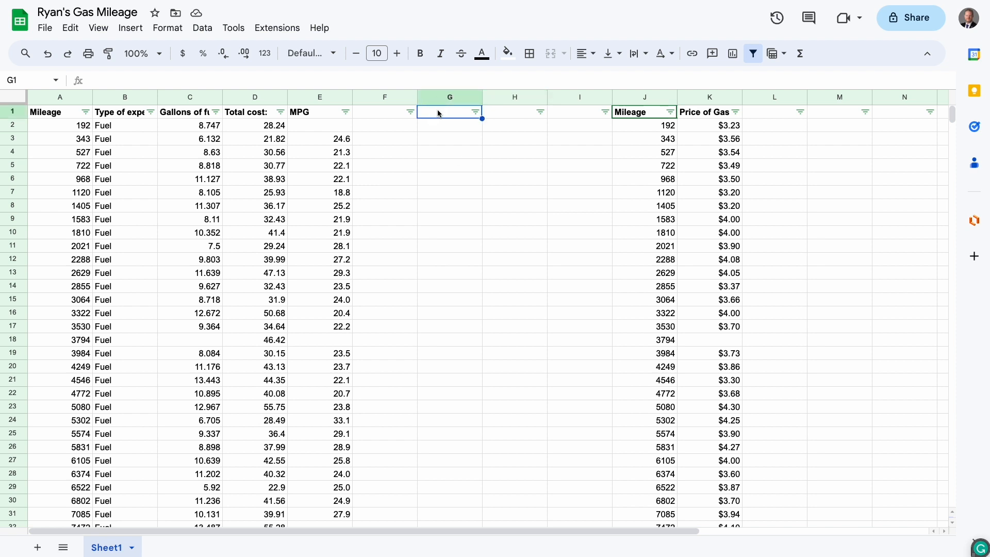
# Reference the Mileage column in column G by entering =A1 in G1 and filling it down to G36.
pyautogui.write('=')
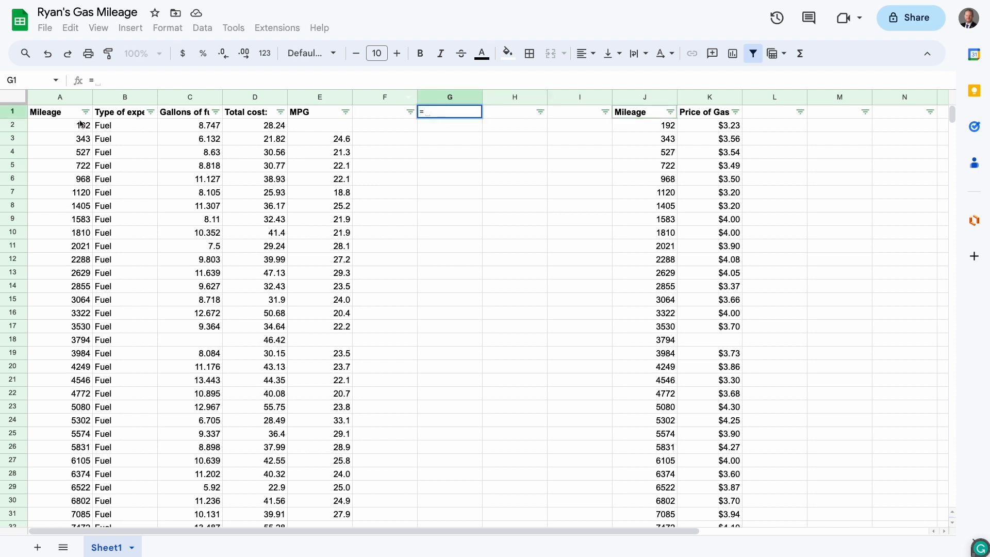
pyautogui.click(40, 112)
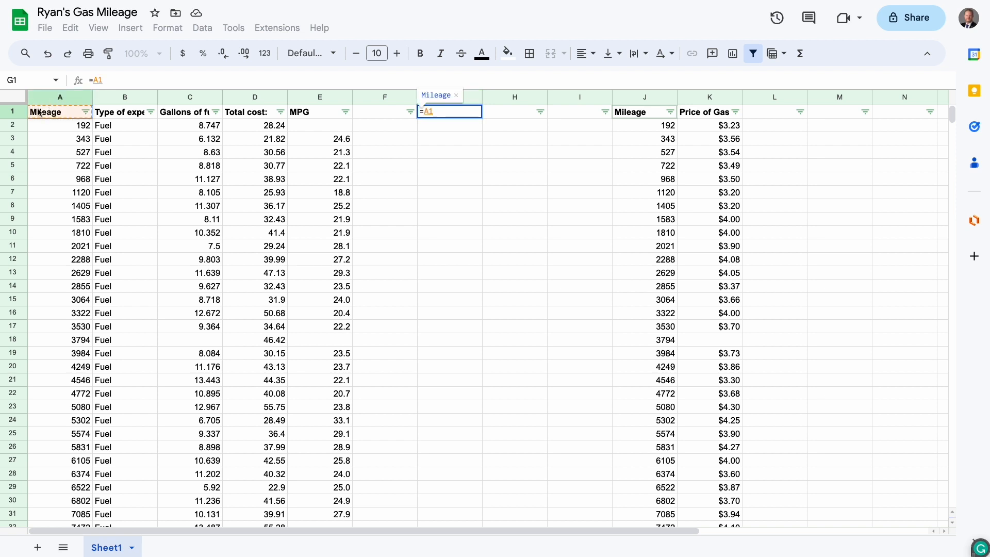
pyautogui.press('Return')
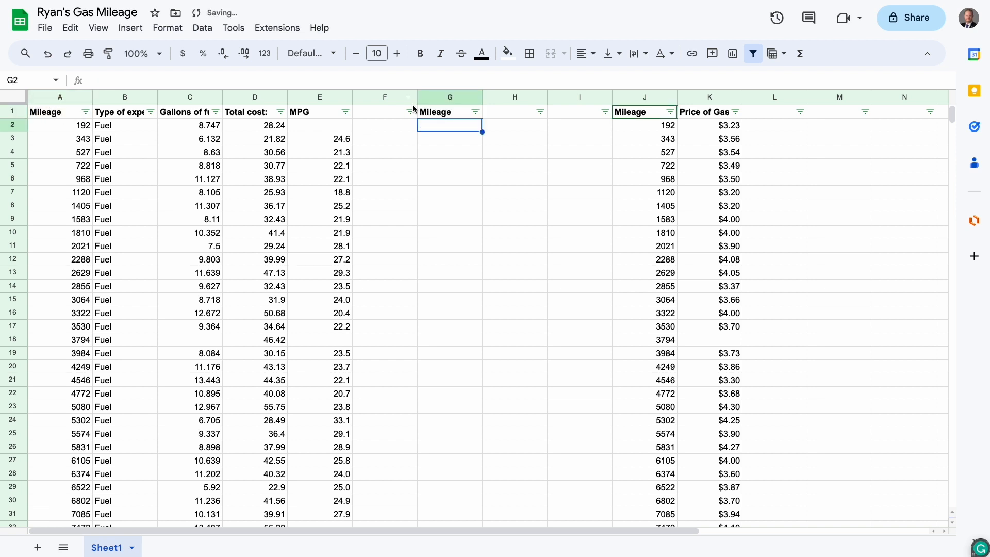
pyautogui.click(453, 113)
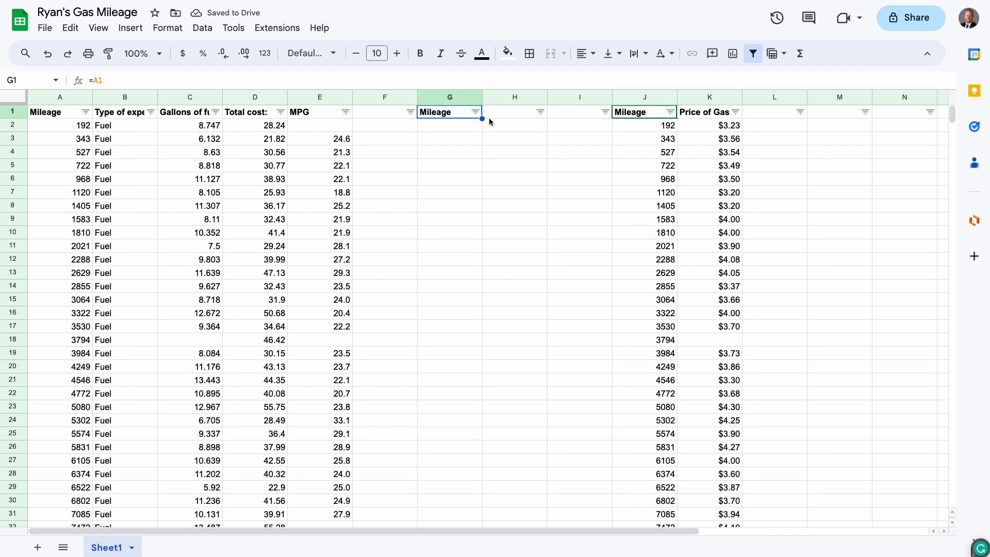
pyautogui.moveTo(482, 119); pyautogui.dragTo(471, 479)
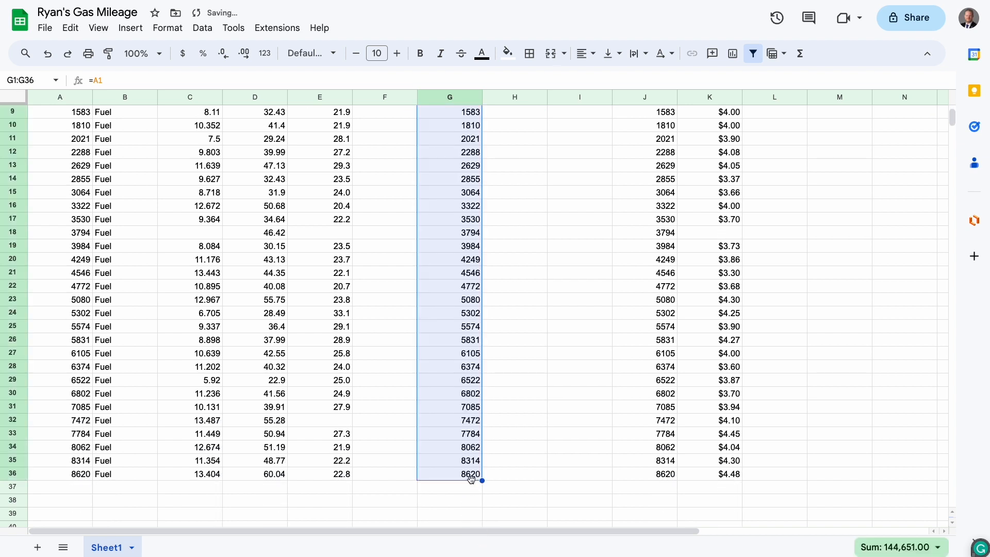
pyautogui.scroll(3, 471, 479)
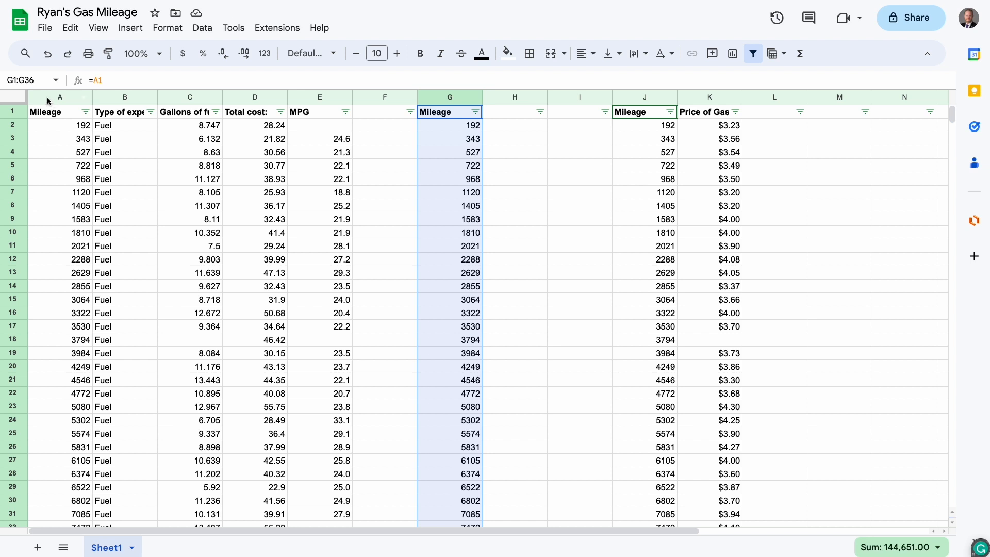
# Reference the MPG column in column H by entering =E1 in H1 and filling it down to H36.
pyautogui.click(519, 111)
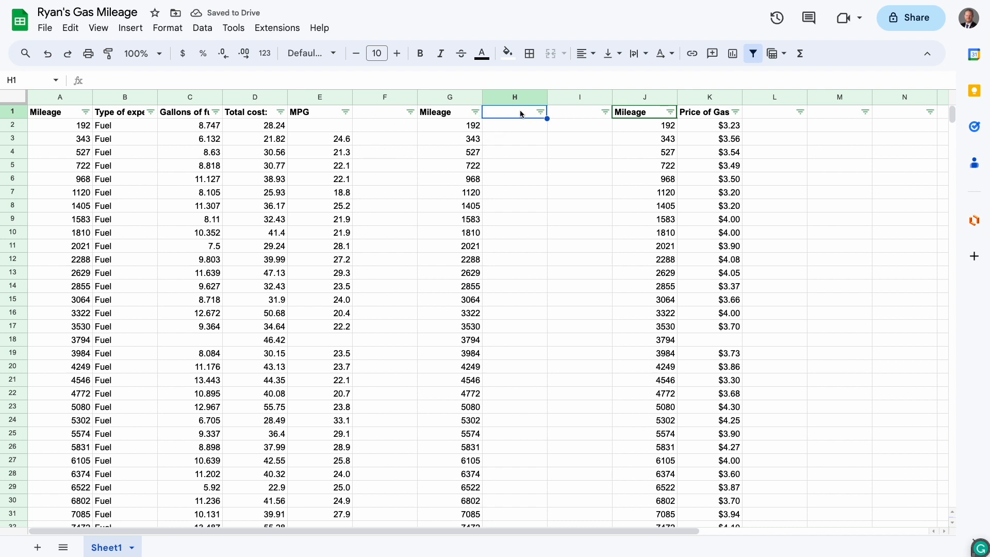
pyautogui.write('=')
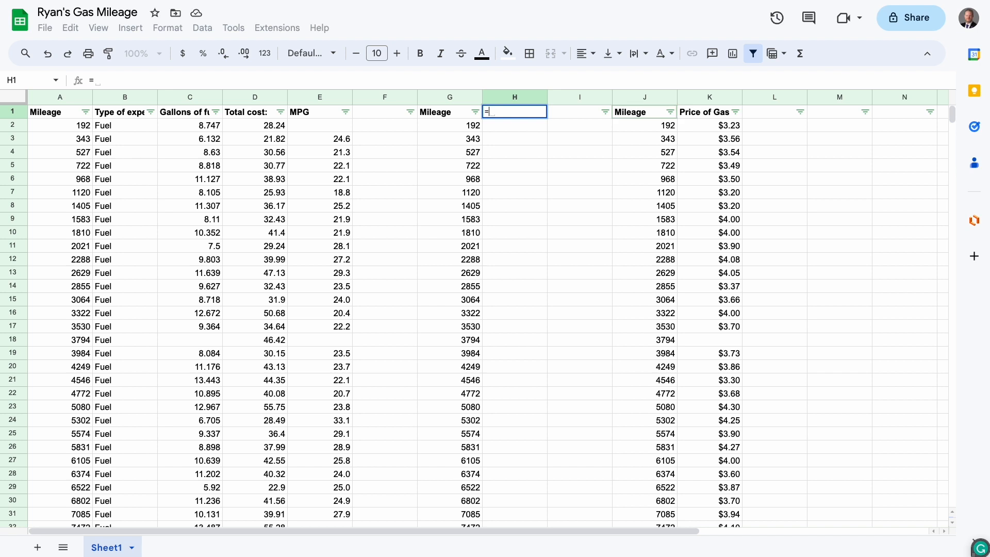
pyautogui.click(322, 114)
pyautogui.press('Return')
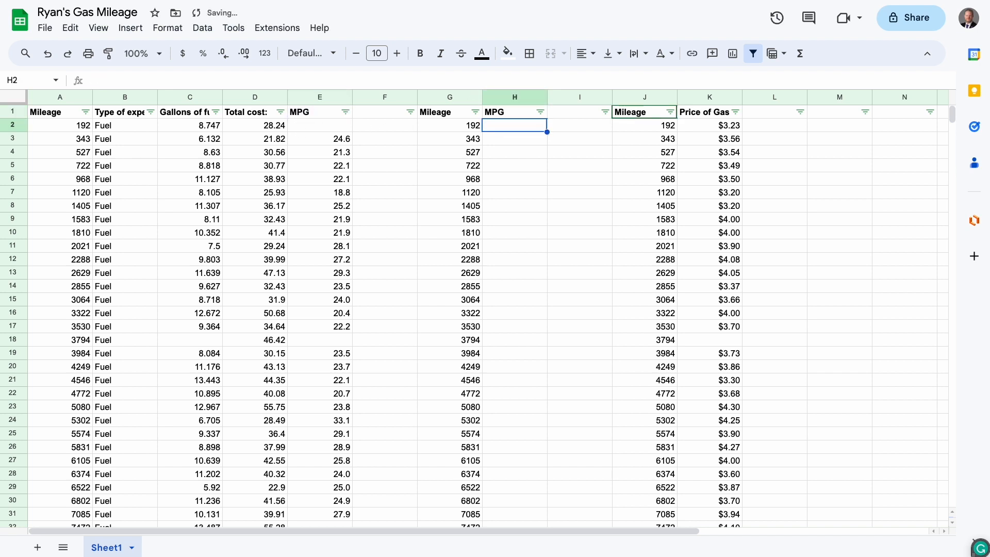
pyautogui.click(501, 112)
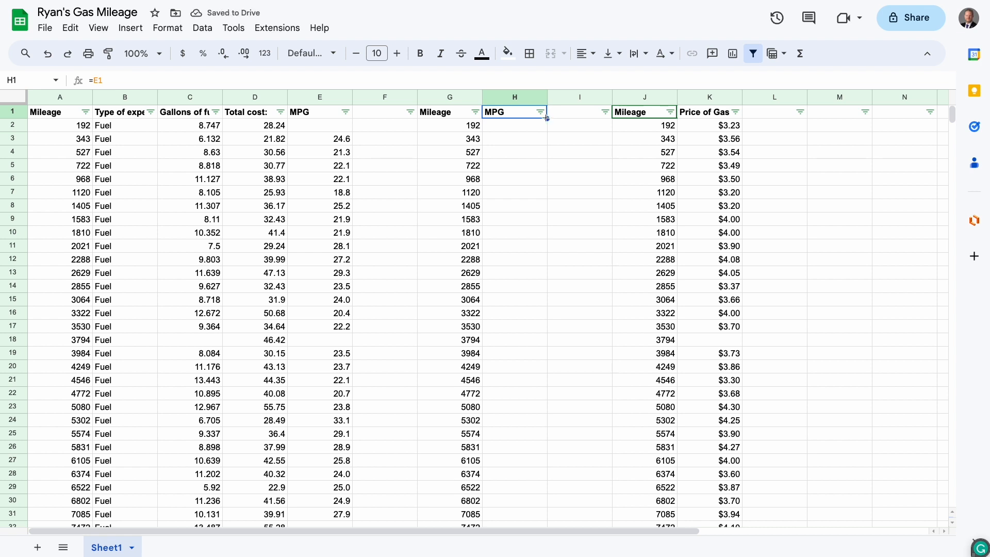
pyautogui.moveTo(547, 119); pyautogui.dragTo(536, 452)
pyautogui.scroll(3, 536, 452)
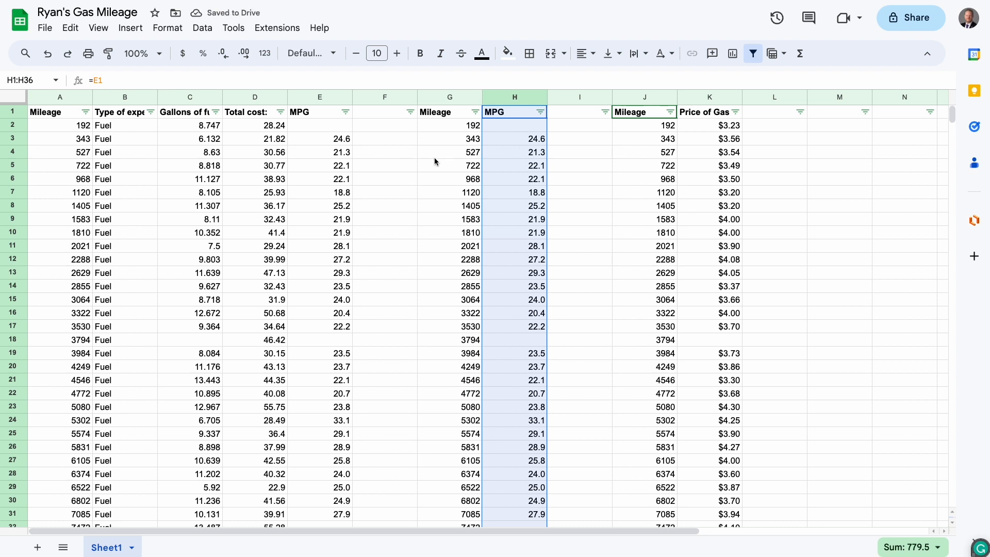
# Calculate the missing first MPG value by entering the formula =A2/C2 in cell H2.
pyautogui.click(500, 130)
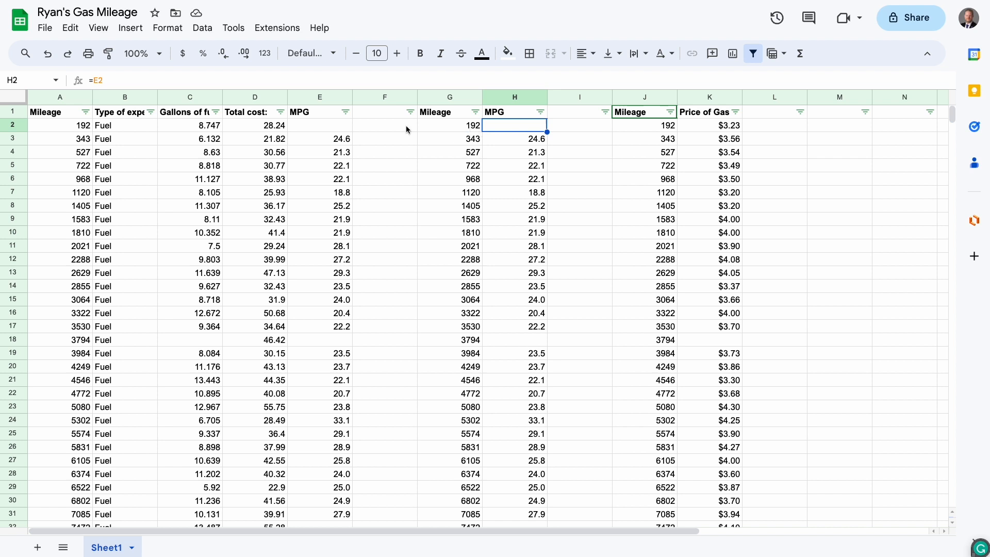
pyautogui.click(435, 126)
pyautogui.click(508, 128)
pyautogui.click(449, 130)
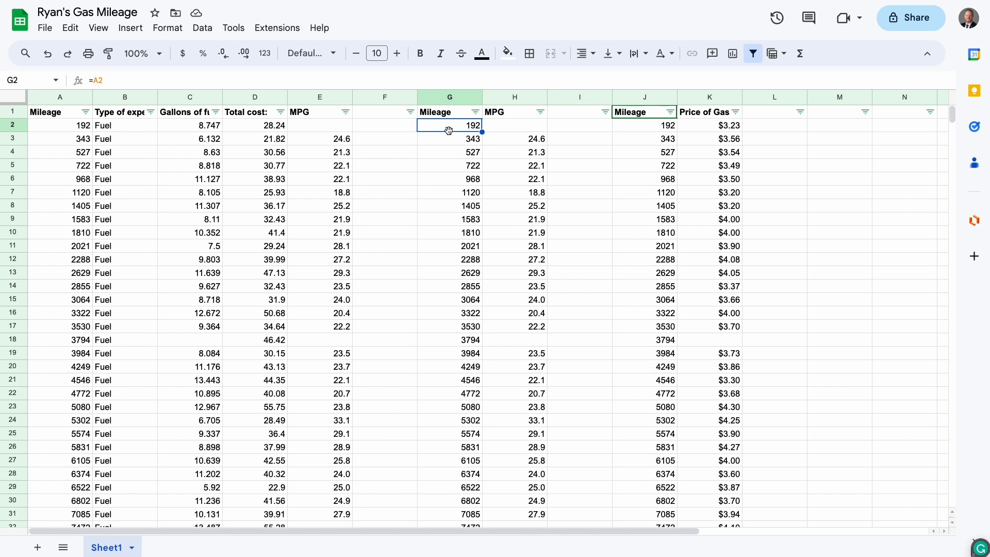
pyautogui.click(534, 130)
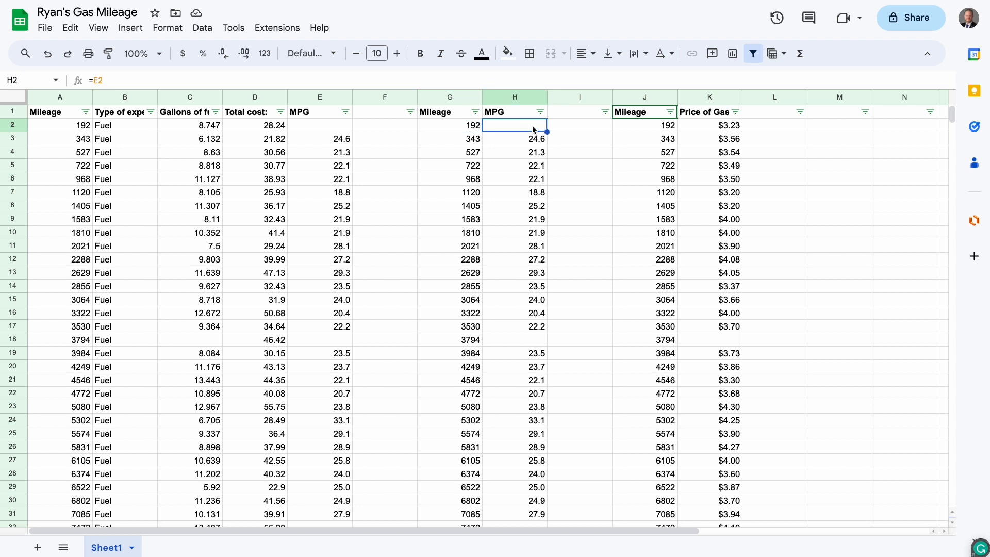
pyautogui.write('=')
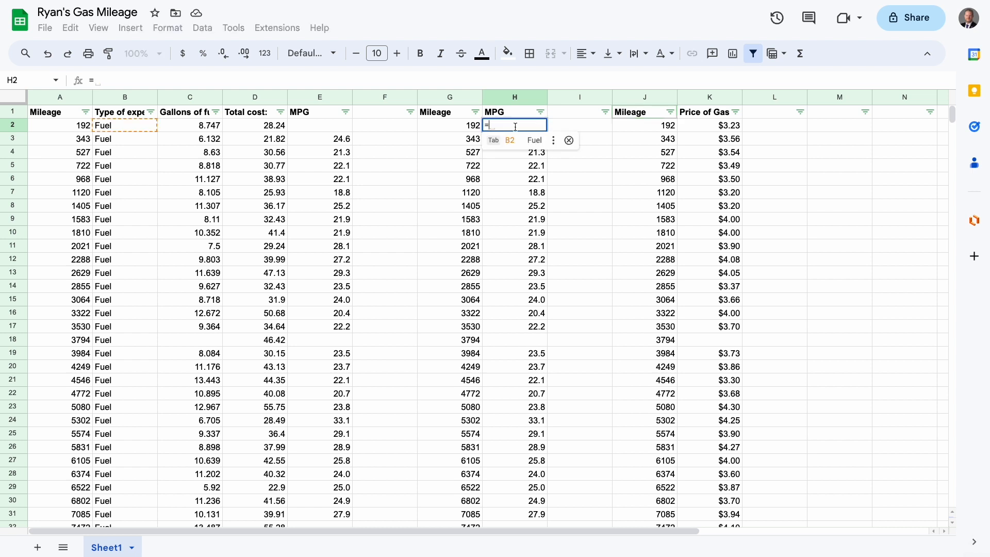
pyautogui.click(56, 129)
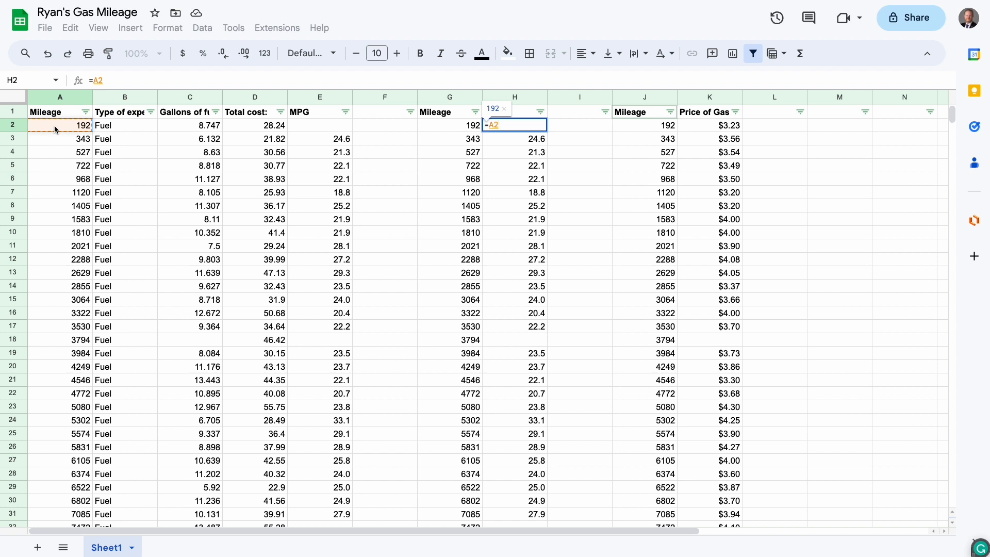
pyautogui.write('?')
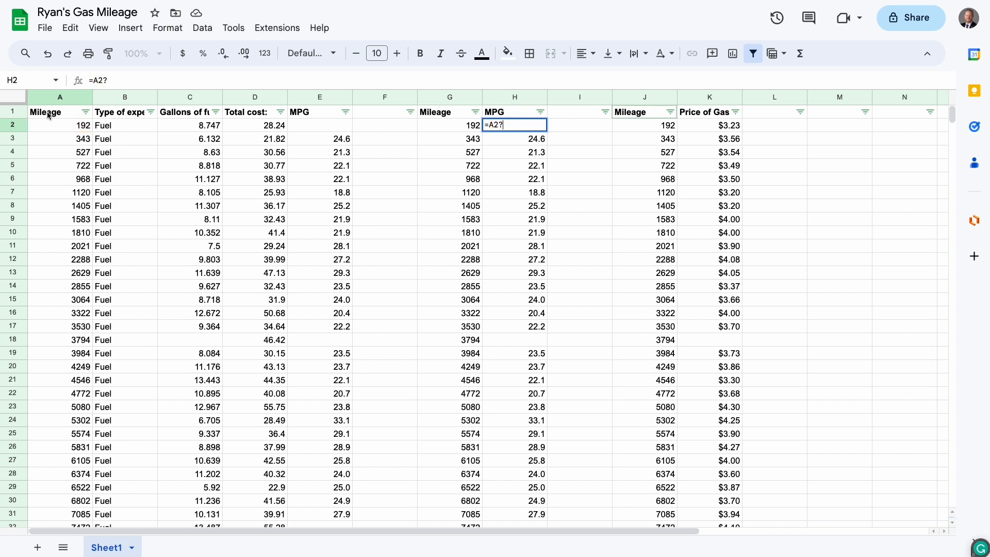
pyautogui.press('BackSpace')
pyautogui.write('/')
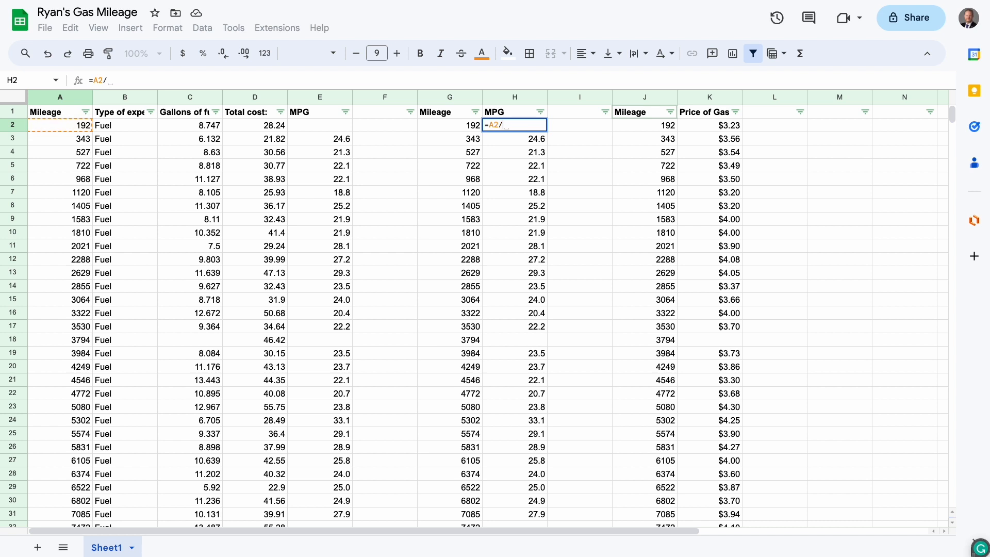
pyautogui.click(208, 129)
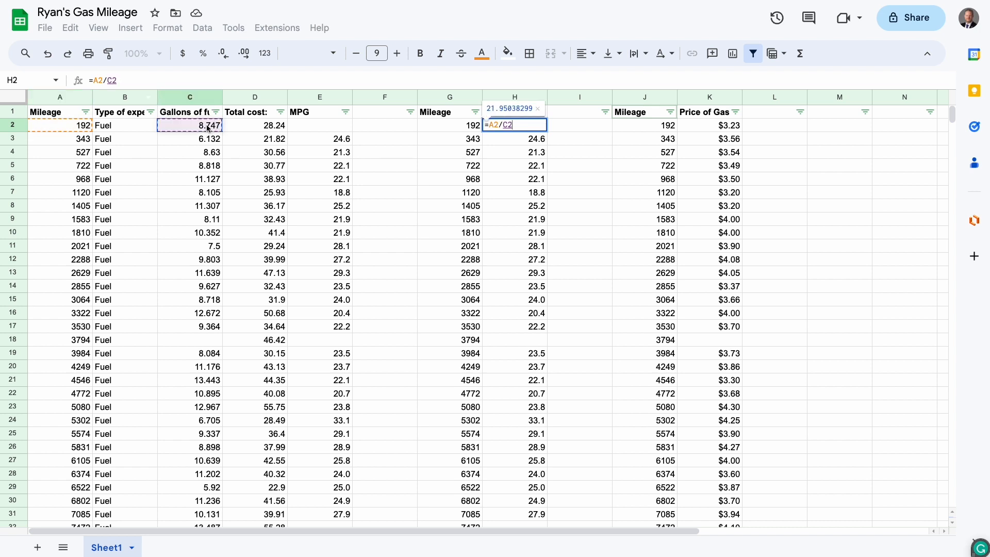
pyautogui.press('Return')
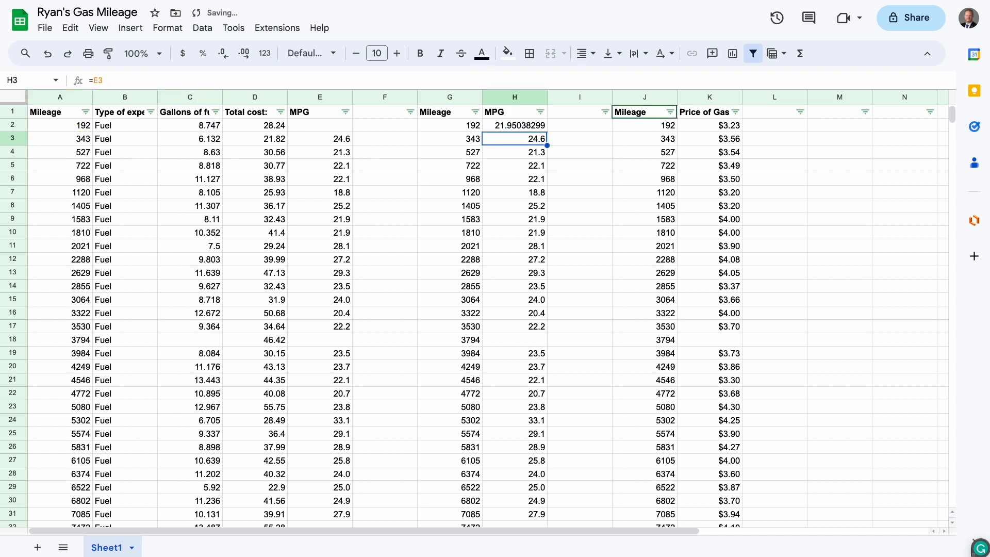
# Reduce the number format of the MPG value in H2 to one decimal place.
pyautogui.click(502, 125)
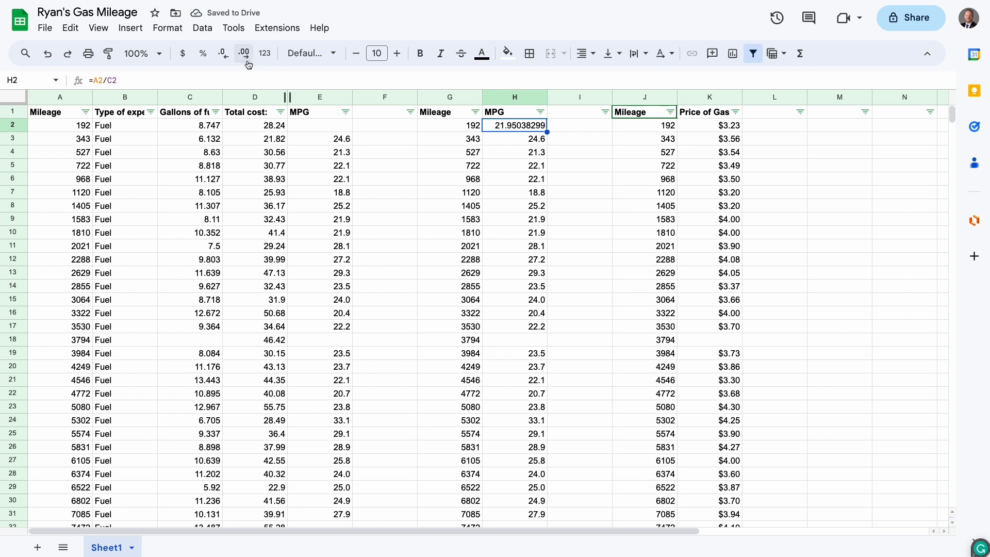
pyautogui.click(224, 54)
pyautogui.click(225, 54)
pyautogui.click(226, 54)
pyautogui.click(226, 54)
pyautogui.click(225, 54)
pyautogui.click(225, 54)
pyautogui.click(226, 54)
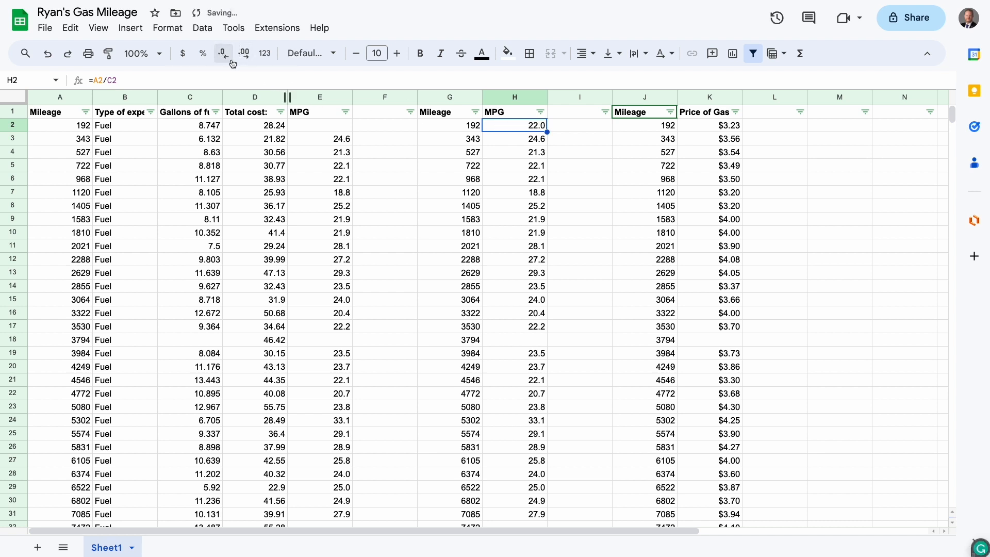
pyautogui.click(565, 305)
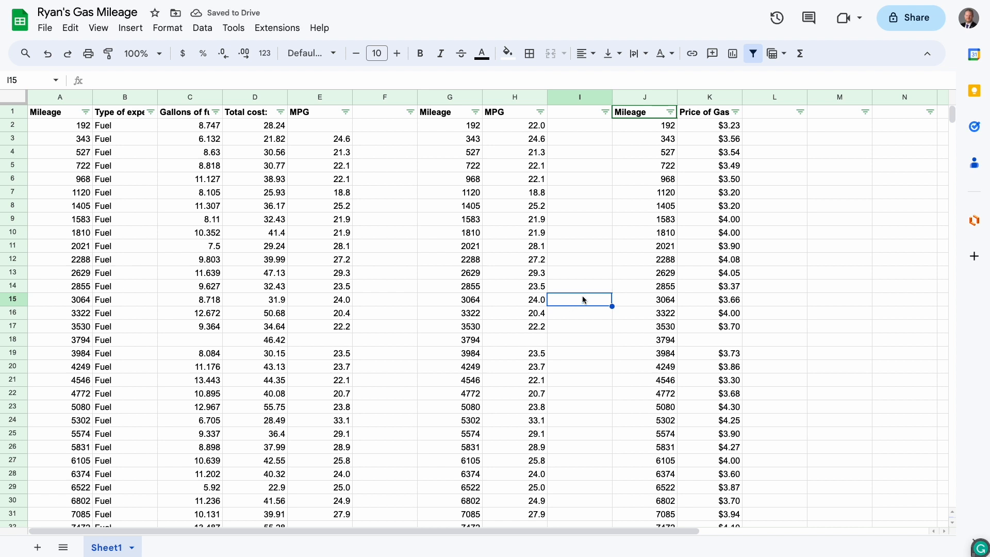
# Insert an MPG vs. Mileage scatter chart from columns G and H and place it beside the Price of Gas column.
pyautogui.moveTo(453, 98); pyautogui.dragTo(510, 98)
pyautogui.moveTo(256, 530); pyautogui.dragTo(461, 534)
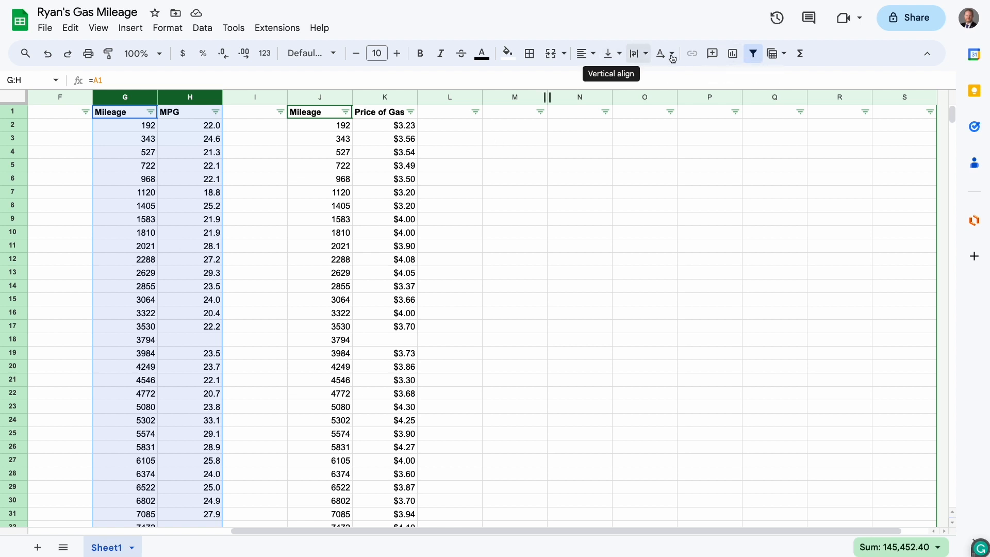
pyautogui.click(734, 54)
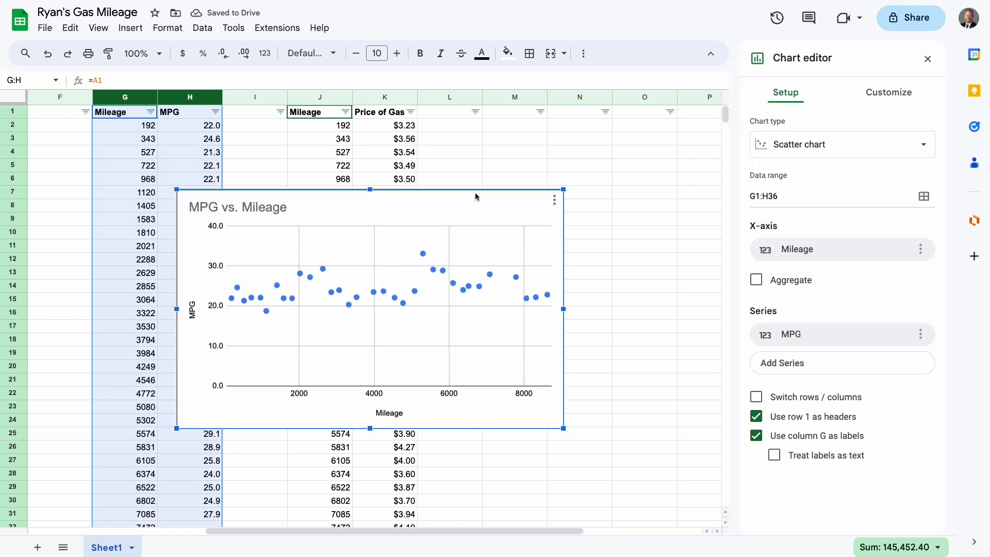
pyautogui.moveTo(477, 193); pyautogui.dragTo(752, 124)
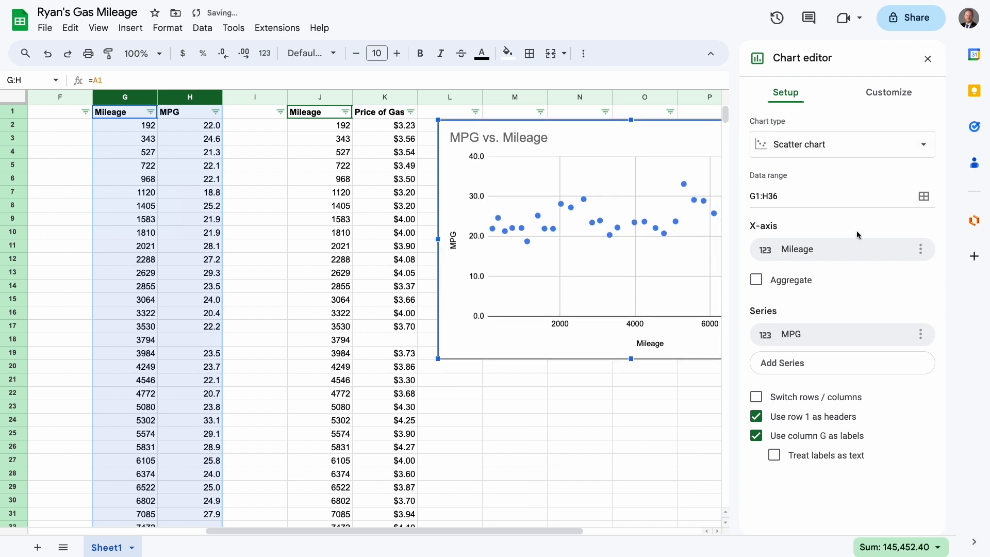
pyautogui.click(928, 58)
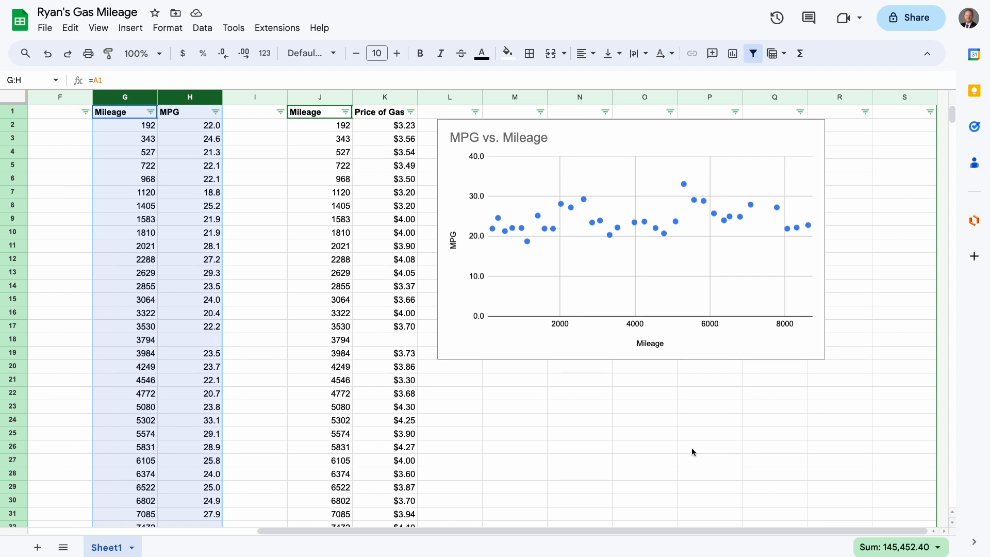
# Insert a Price of Gas vs. Mileage scatter chart from columns J and K and place it directly below the MPG chart.
pyautogui.moveTo(319, 97); pyautogui.dragTo(383, 102)
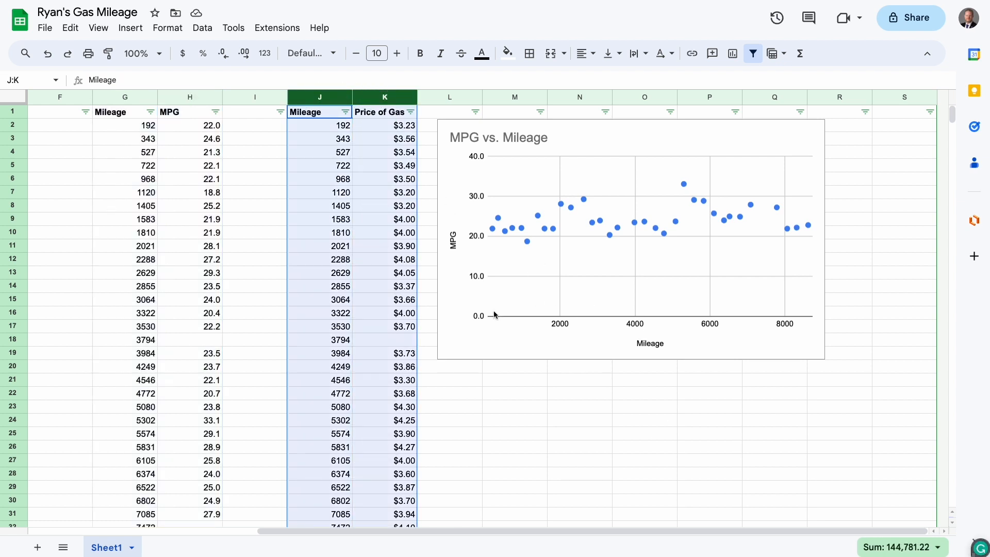
pyautogui.click(403, 195)
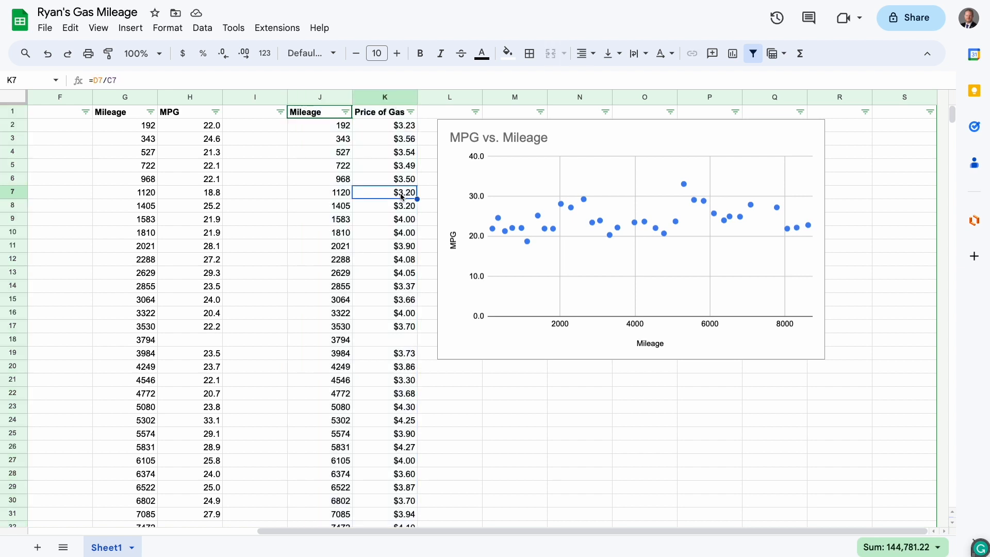
pyautogui.moveTo(320, 97); pyautogui.dragTo(376, 98)
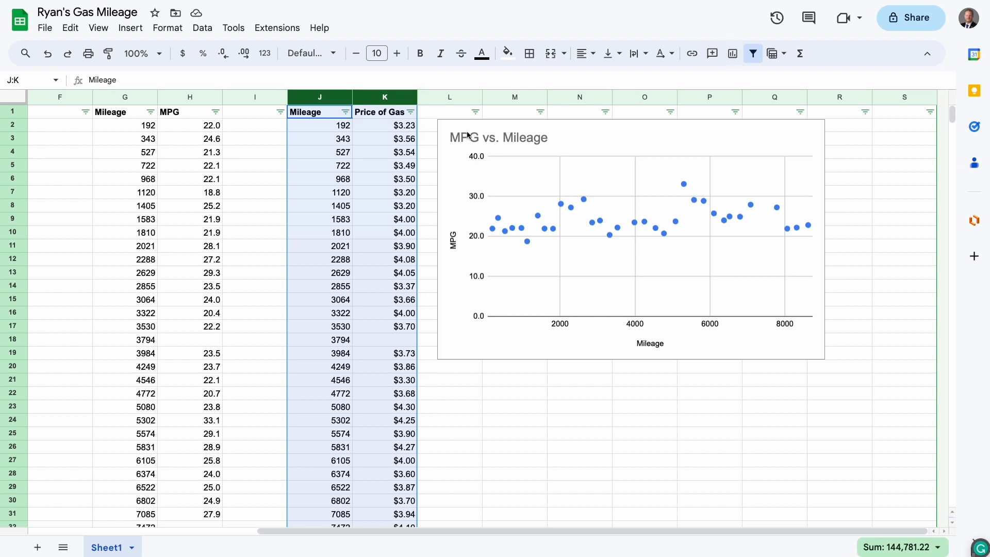
pyautogui.click(733, 53)
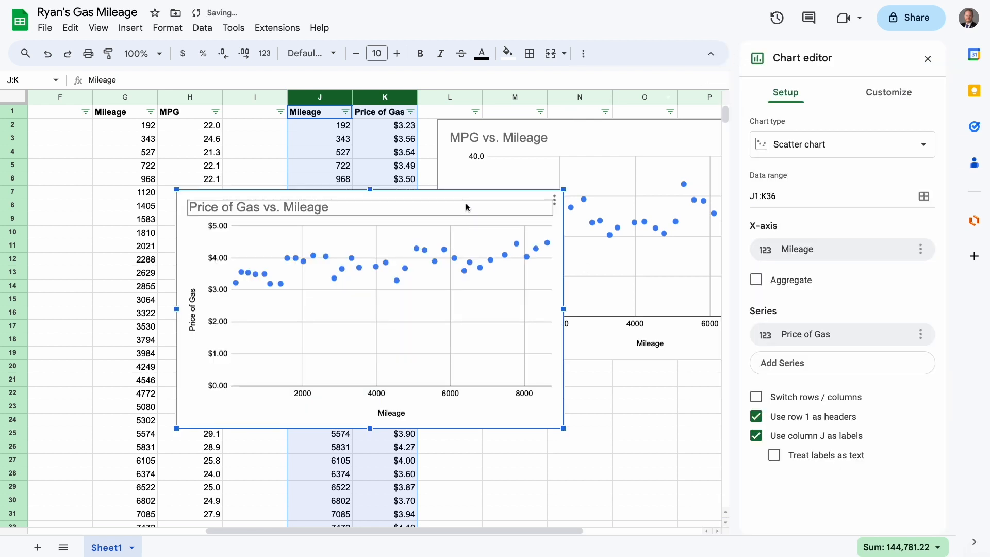
pyautogui.moveTo(463, 189); pyautogui.dragTo(727, 372)
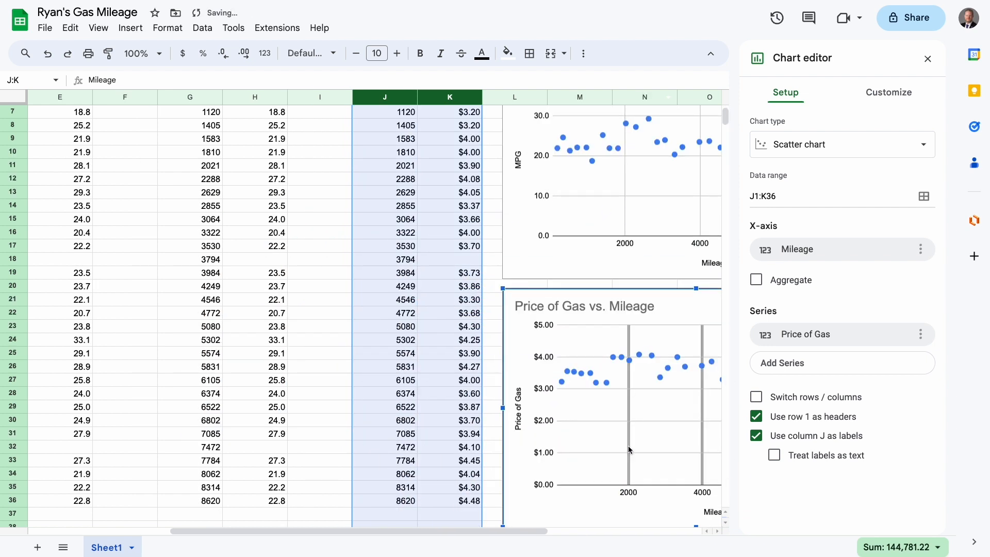
pyautogui.moveTo(513, 531); pyautogui.dragTo(645, 520)
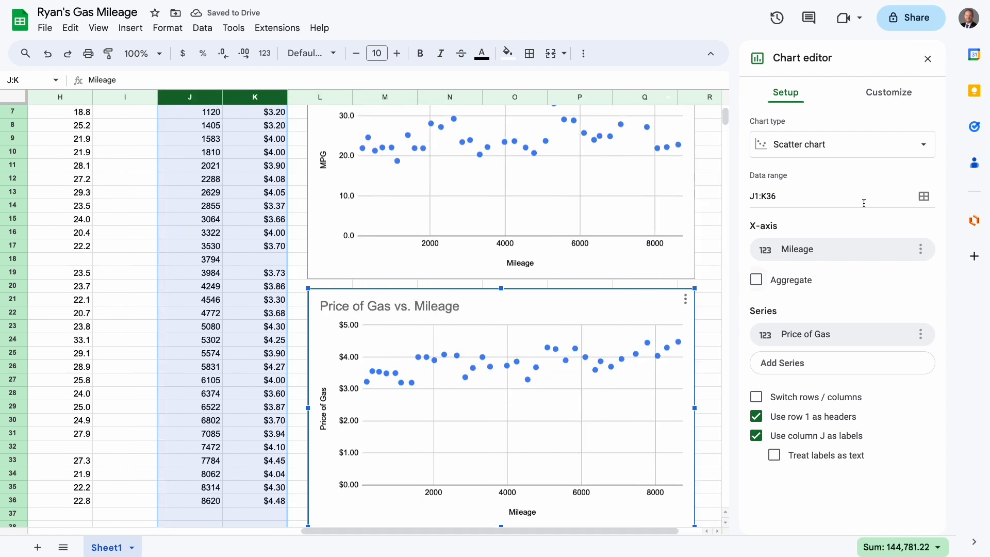
pyautogui.click(928, 58)
pyautogui.scroll(1, 848, 368)
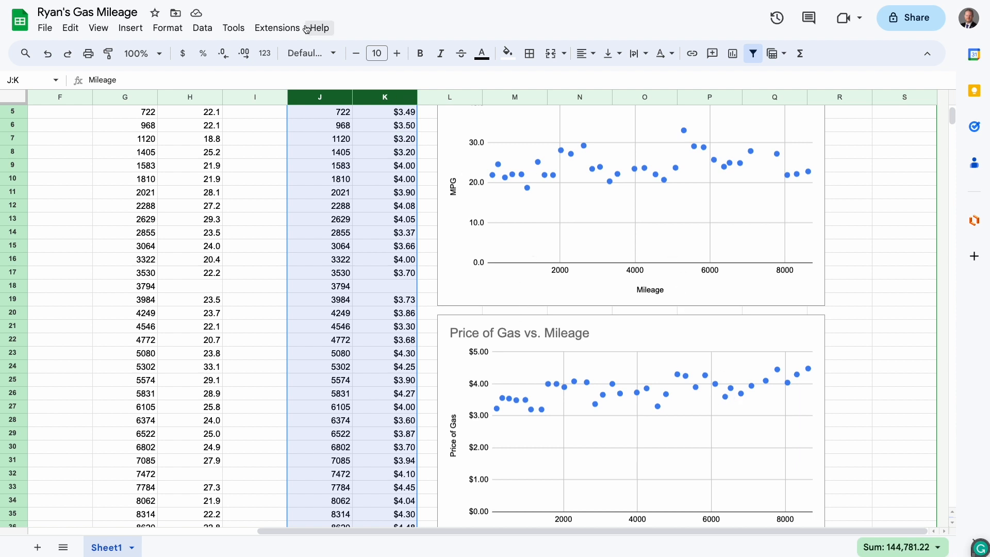
# Switch to the Google Slides presentation and narrow the link text box on slide 3 to leave the slide's right half free.
pyautogui.hotkey('ctrl', 'shift', 'Tab')
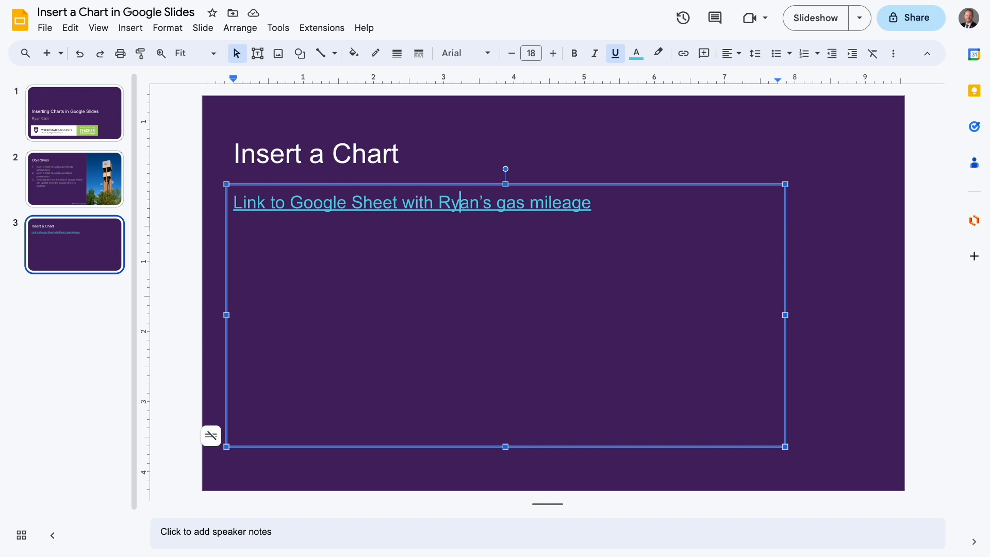
pyautogui.moveTo(785, 315); pyautogui.dragTo(475, 309)
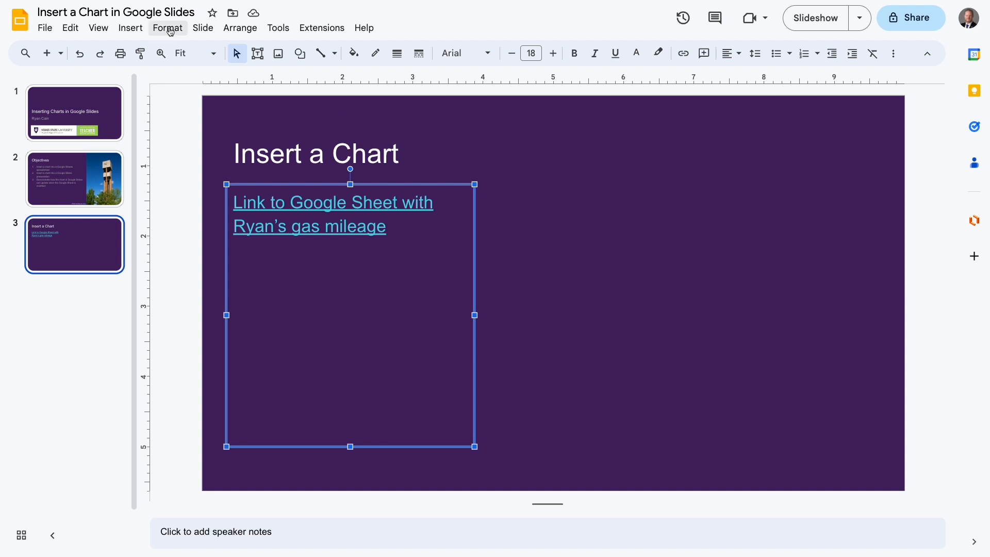
# Import the Price of Gas vs. Mileage chart from the gas mileage spreadsheet onto slide 3, linked to the spreadsheet.
pyautogui.click(131, 28)
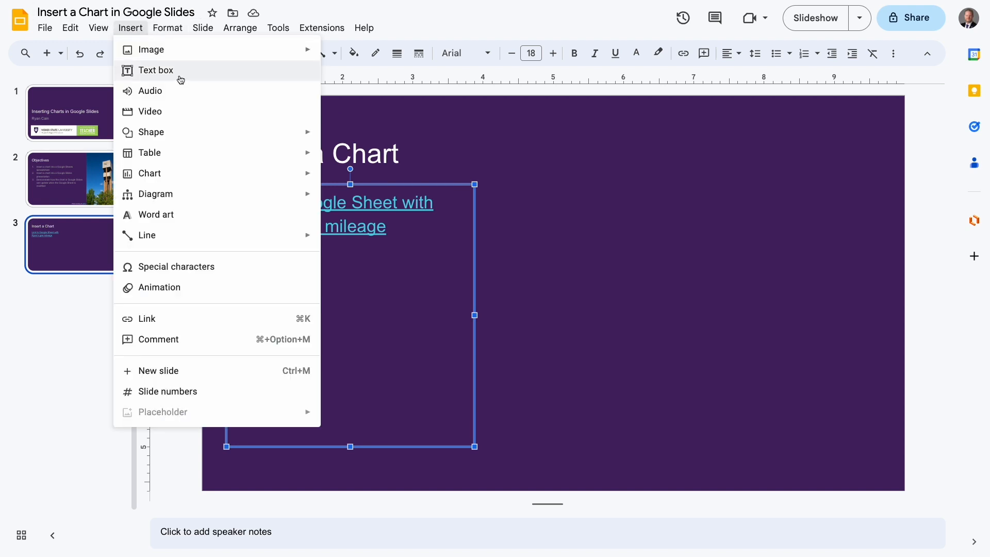
pyautogui.moveTo(190, 173)
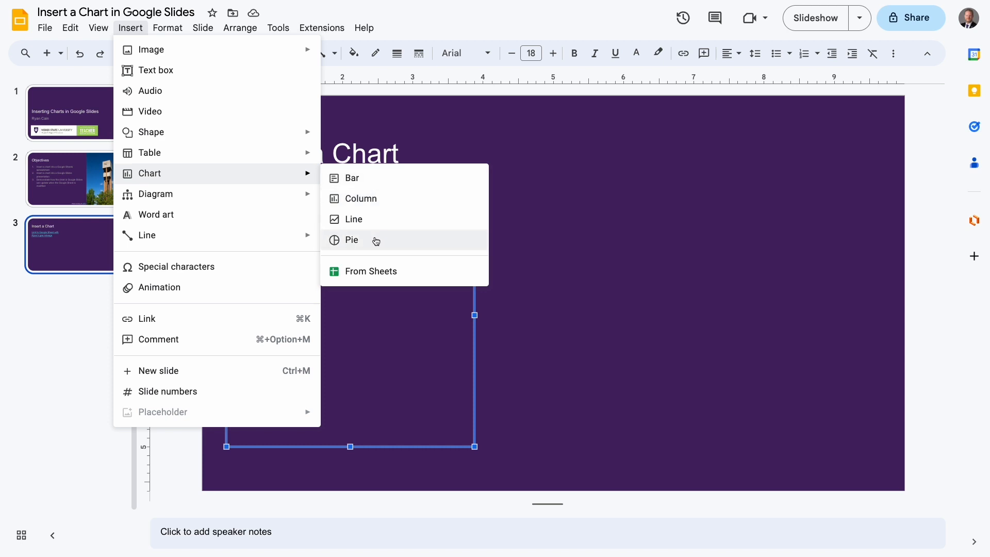
pyautogui.click(400, 279)
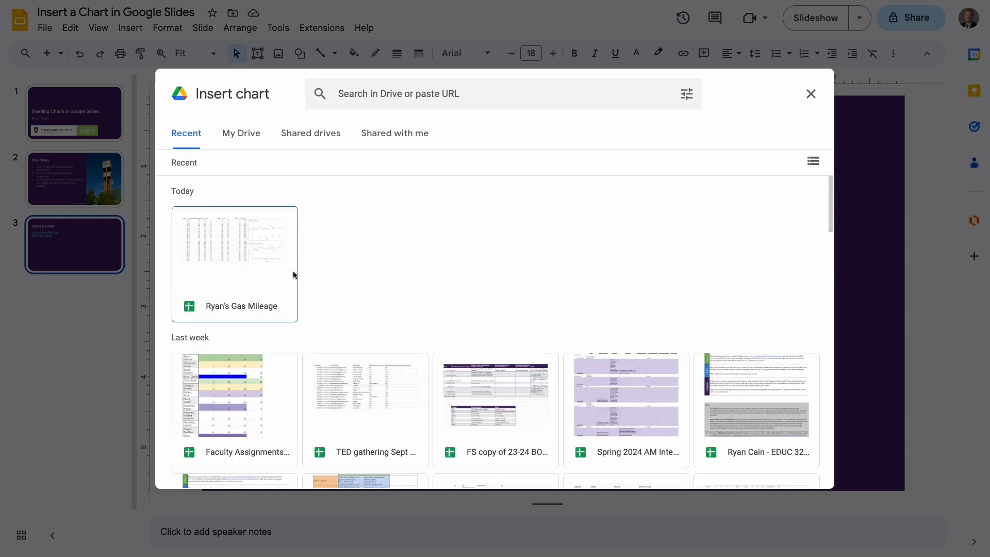
pyautogui.doubleClick(231, 250)
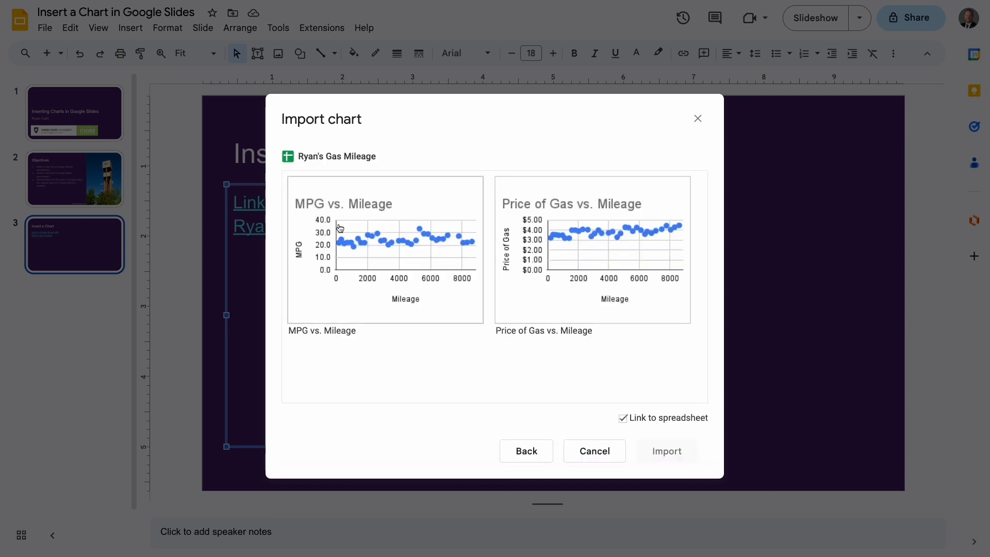
pyautogui.click(583, 253)
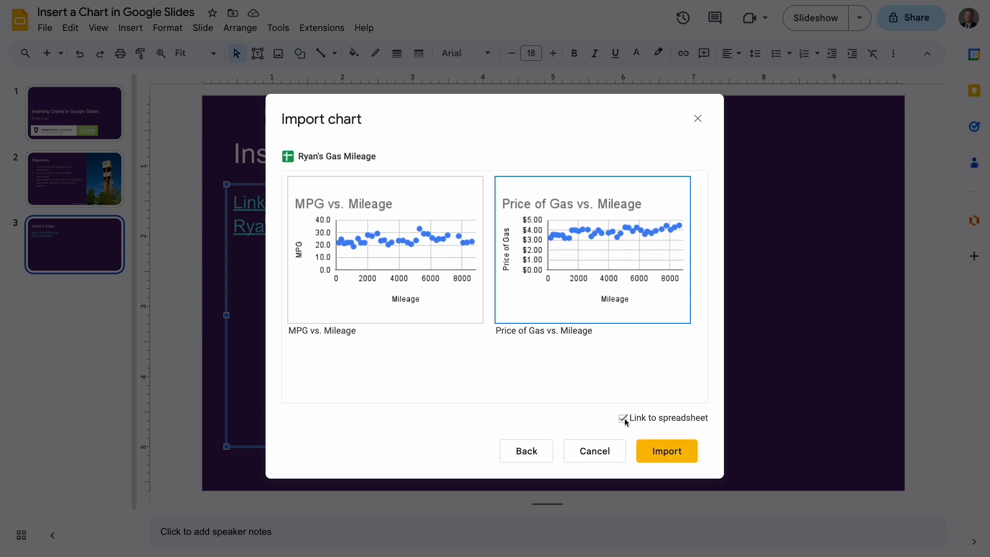
pyautogui.click(661, 457)
# Position the imported chart on the right half of the slide, beside the link text.
pyautogui.moveTo(694, 335); pyautogui.dragTo(680, 292)
pyautogui.click(597, 471)
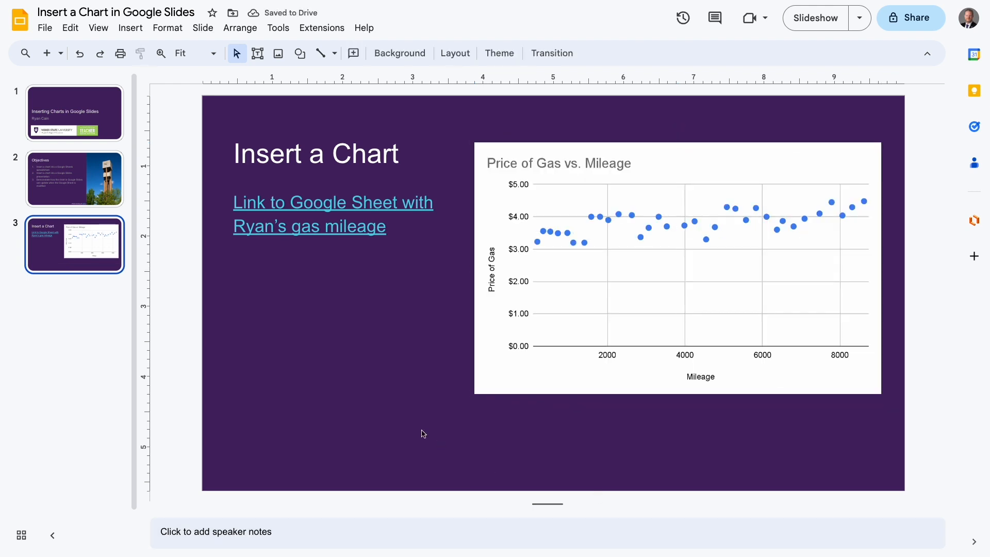
pyautogui.moveTo(600, 289); pyautogui.dragTo(588, 318)
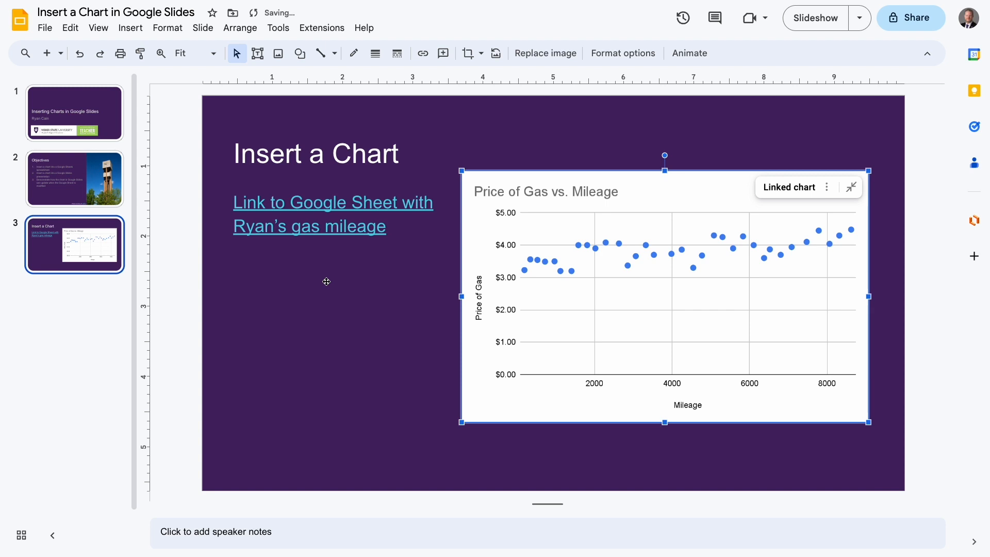
# Open the linked chart's source spreadsheet, sort it by Price of Gas from Z to A, and update the chart on the slide.
pyautogui.click(825, 188)
pyautogui.click(803, 213)
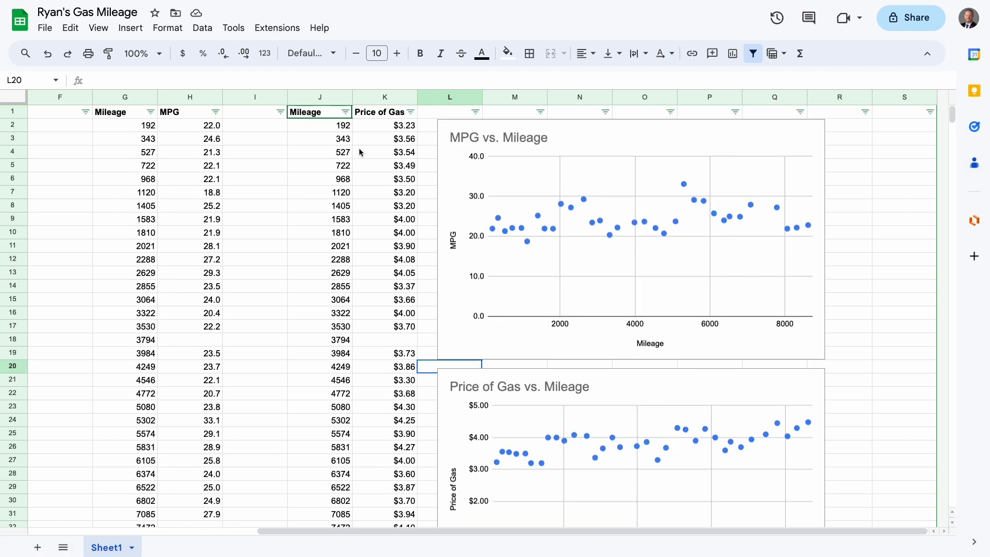
pyautogui.click(410, 112)
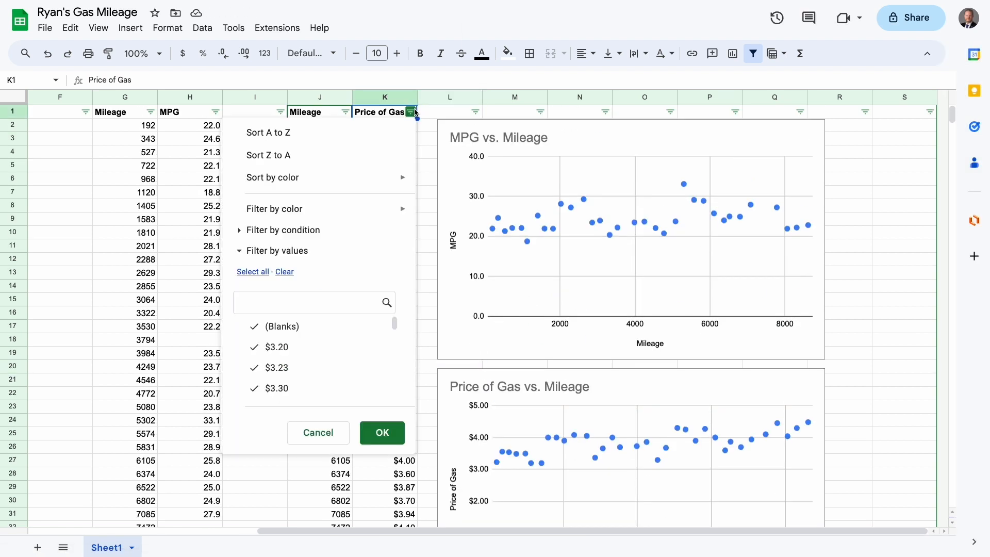
pyautogui.click(391, 157)
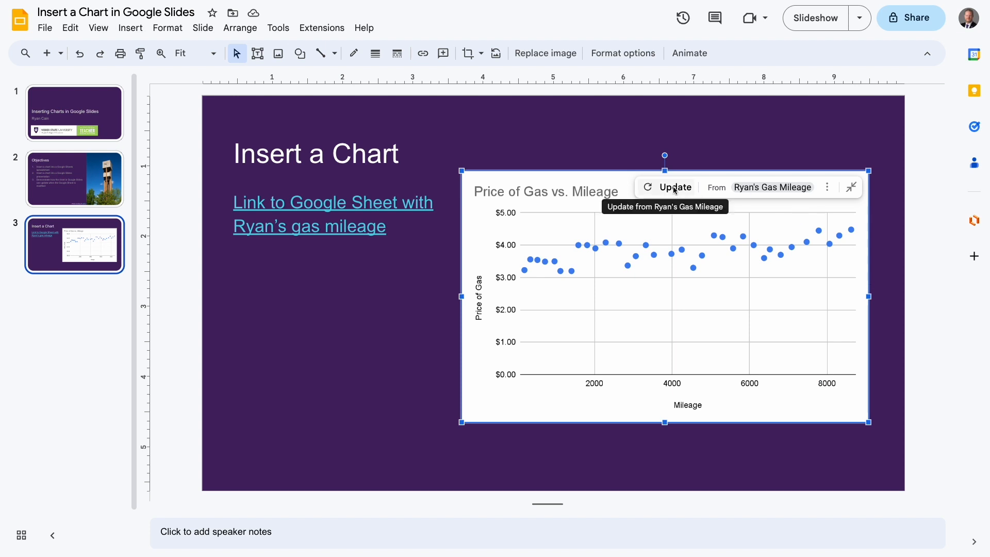
pyautogui.click(671, 189)
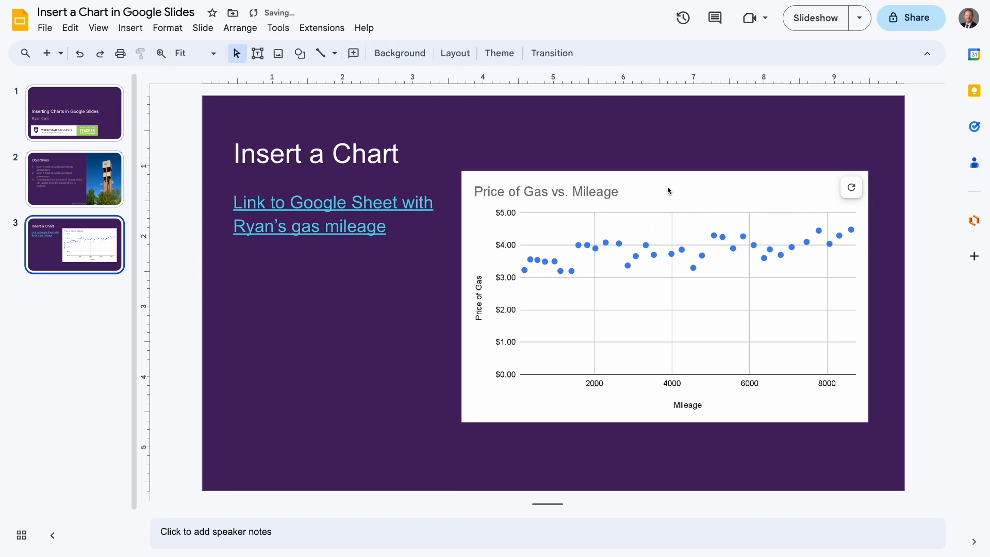